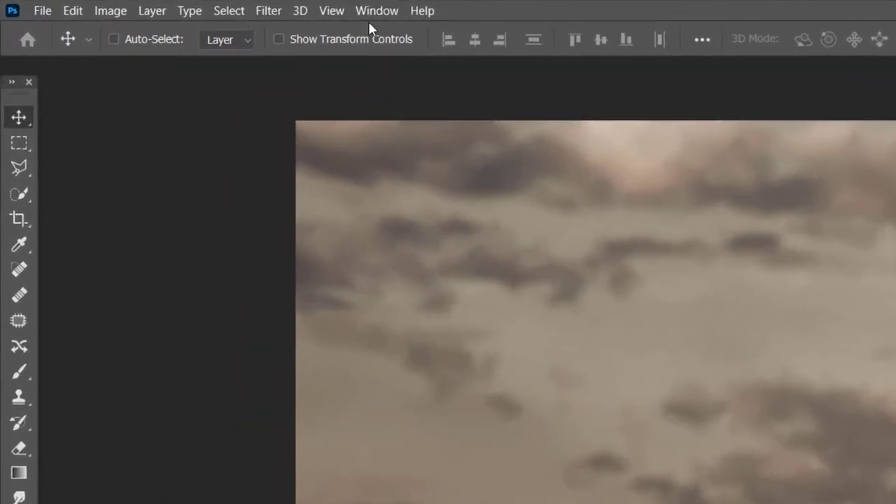
Show the Actions panel from the Window menu
{"action": "left_click", "coordinate": [374, 13]}
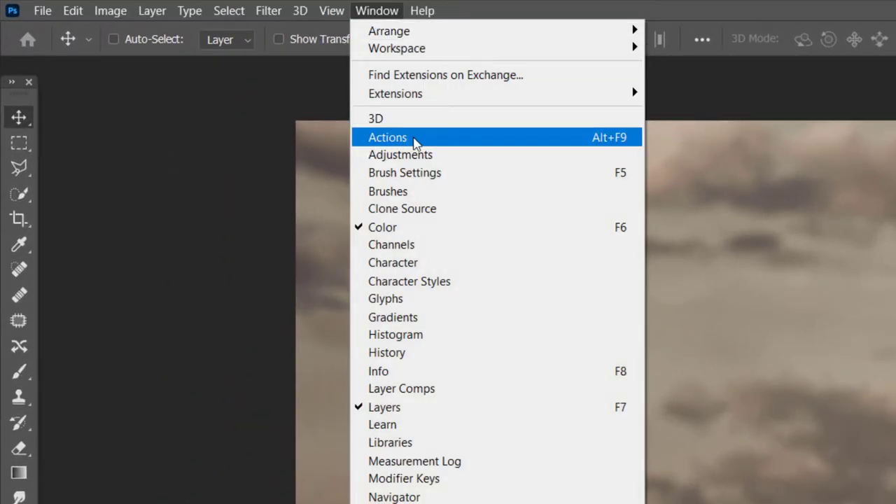
{"action": "left_click", "coordinate": [443, 142]}
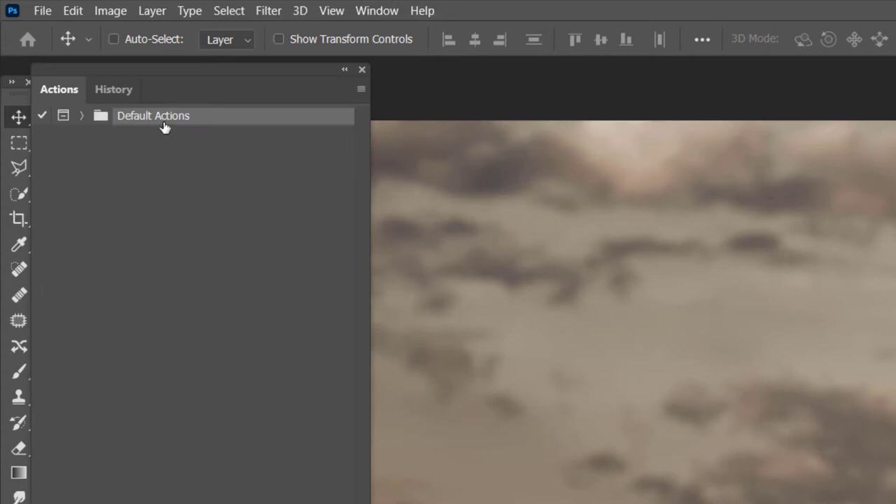
{"action": "left_click_drag", "start_coordinate": [138, 72], "coordinate": [147, 82]}
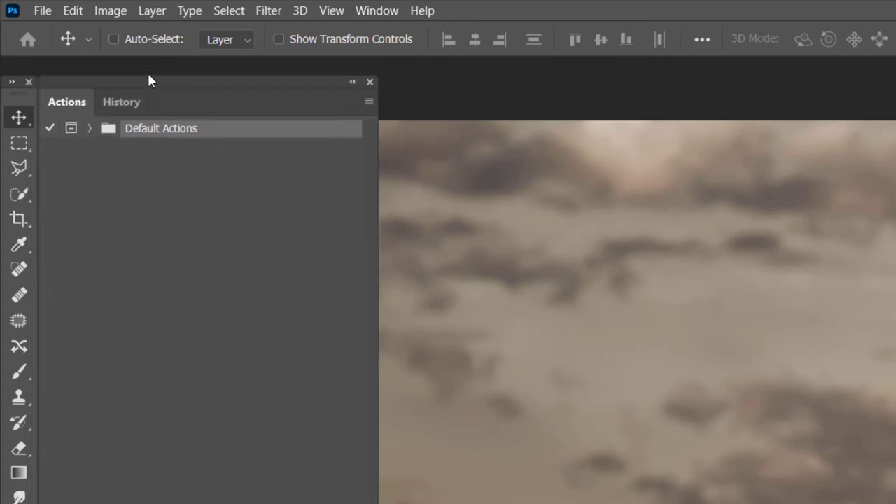
Load Mystery Light.atn and Mystery Smoke.abr, then select the Mystery Light actions
{"action": "left_click", "coordinate": [42, 11]}
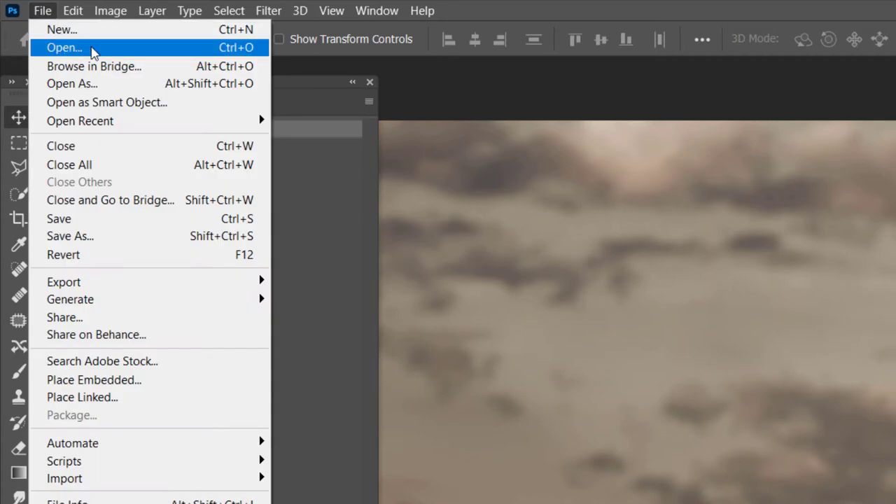
{"action": "left_click", "coordinate": [92, 49]}
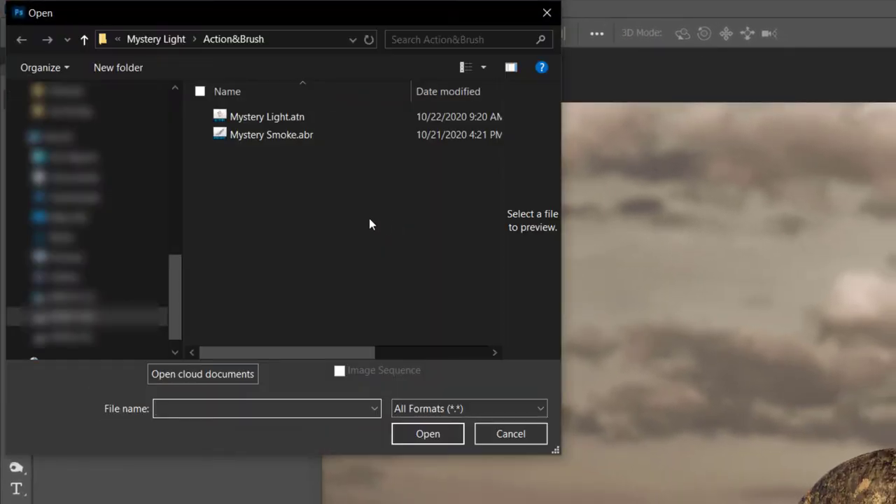
{"action": "left_click_drag", "start_coordinate": [316, 181], "coordinate": [219, 105]}
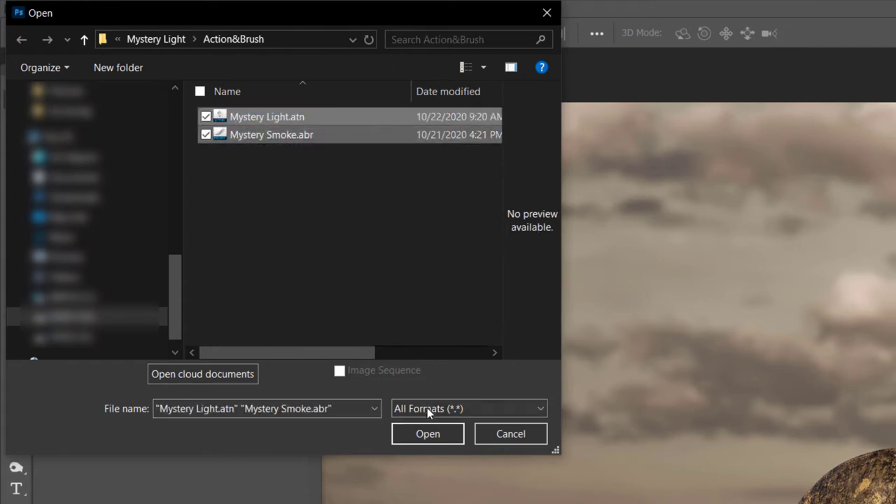
{"action": "left_click", "coordinate": [425, 434]}
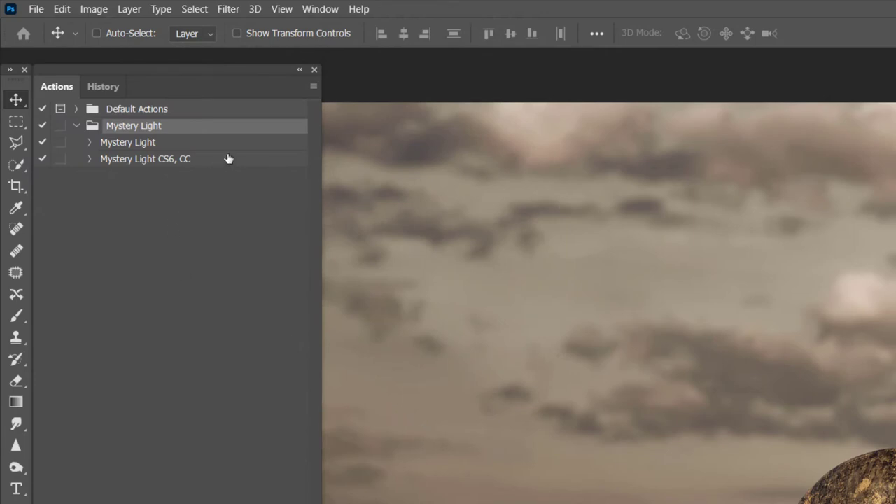
{"action": "left_click", "coordinate": [168, 145]}
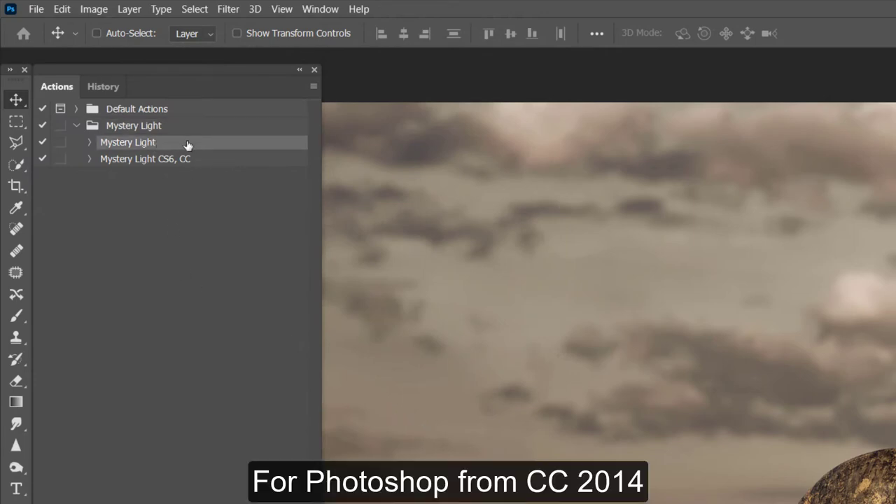
{"action": "left_click", "coordinate": [195, 165]}
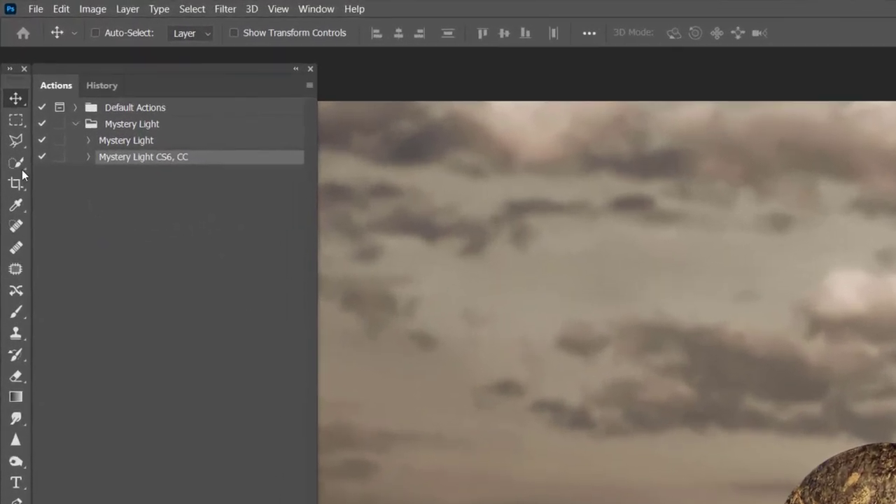
Select the warrior via Quick Selection's Select Subject, add Layer 1, and set red foreground
{"action": "left_click", "coordinate": [16, 162]}
{"action": "right_click", "coordinate": [15, 163]}
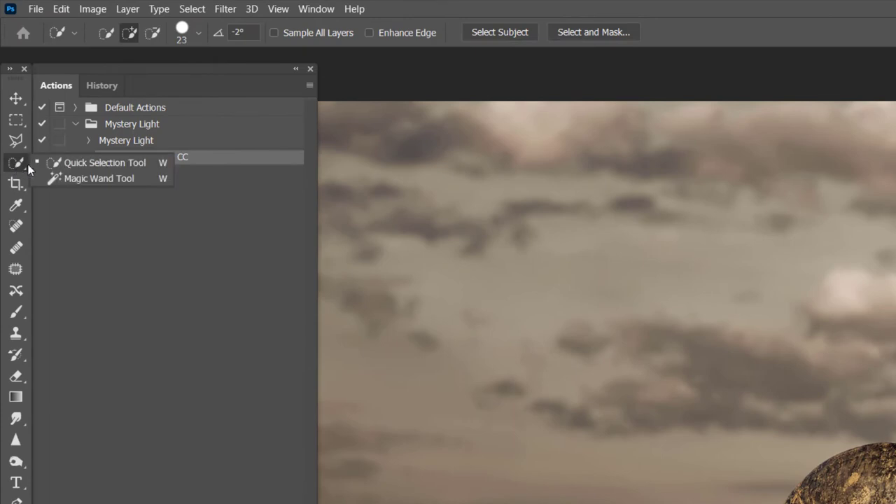
{"action": "left_click", "coordinate": [104, 163]}
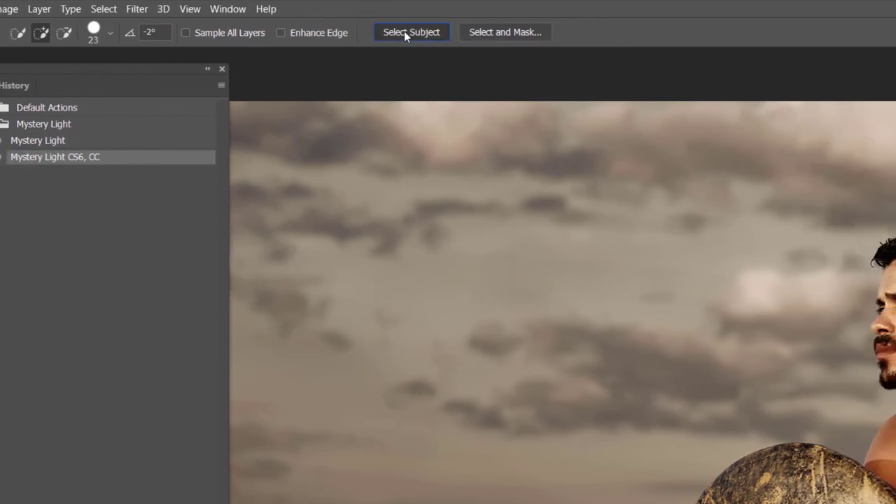
{"action": "left_click", "coordinate": [496, 32]}
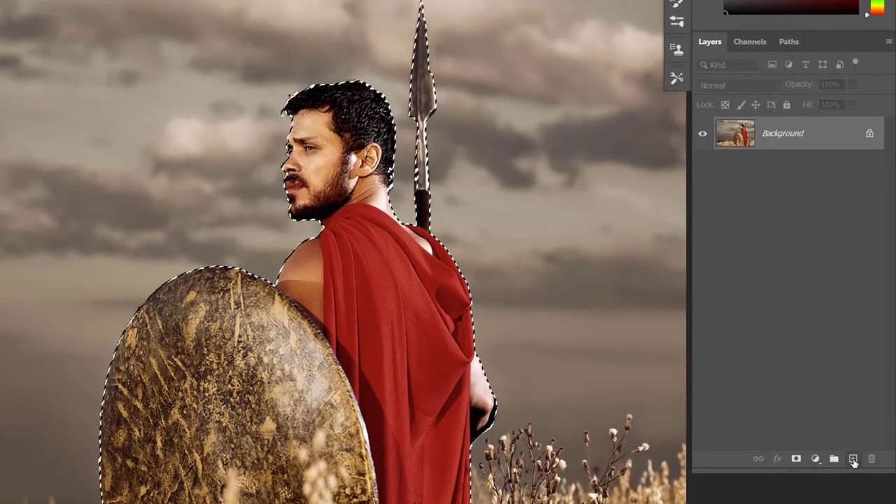
{"action": "left_click", "coordinate": [854, 447]}
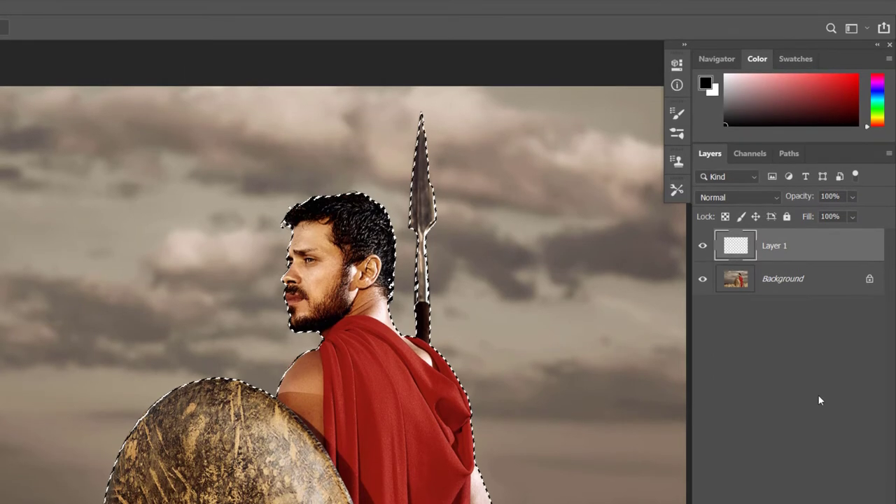
{"action": "left_click", "coordinate": [858, 74]}
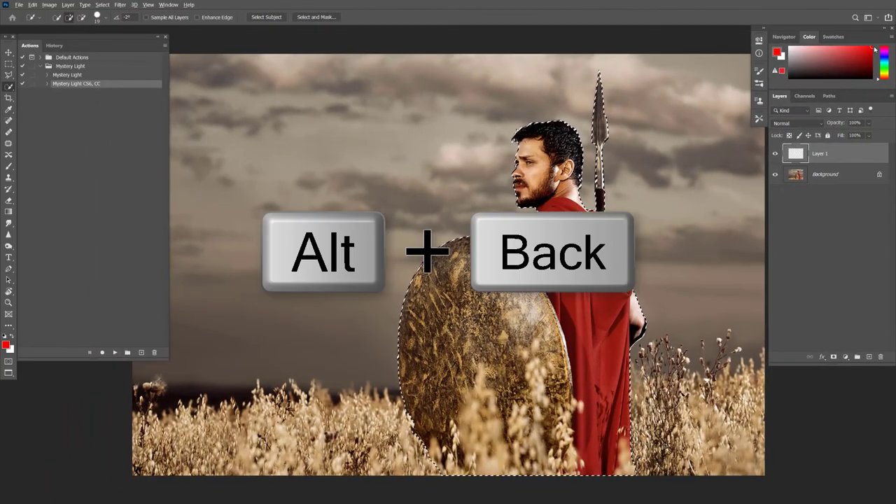
Fill the warrior selection with red on Layer 1 and play the Mystery Light action
{"action": "key", "text": "alt+BackSpace"}
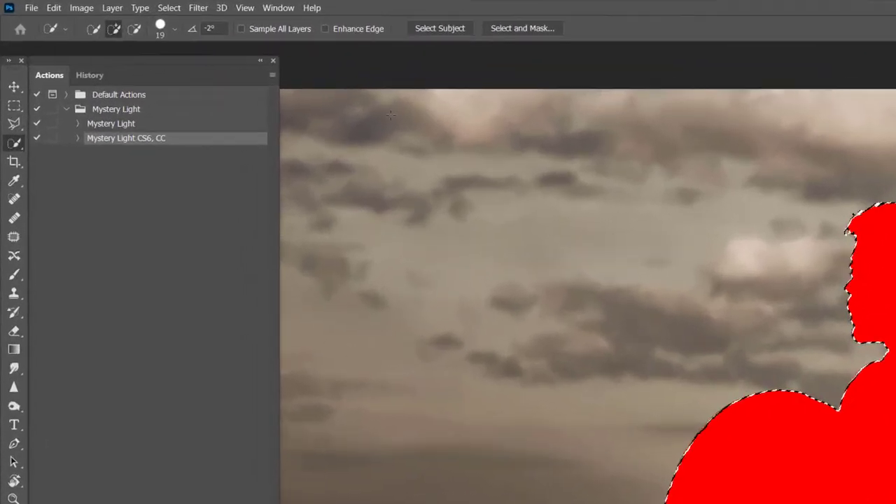
{"action": "left_click", "coordinate": [125, 124]}
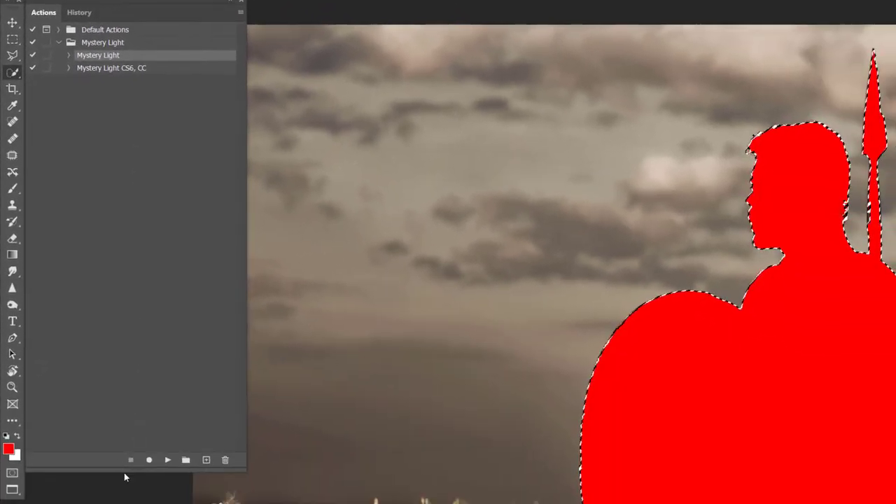
{"action": "left_click_drag", "start_coordinate": [124, 473], "coordinate": [178, 221]}
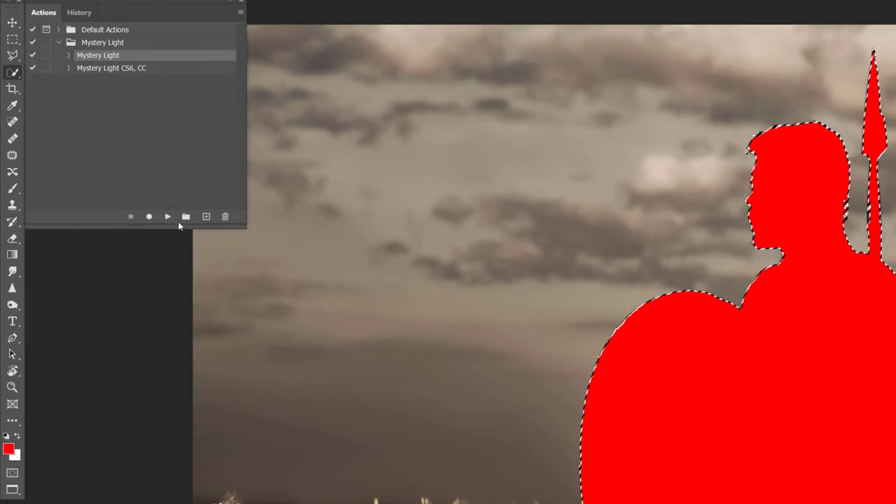
{"action": "left_click_drag", "start_coordinate": [247, 152], "coordinate": [205, 174]}
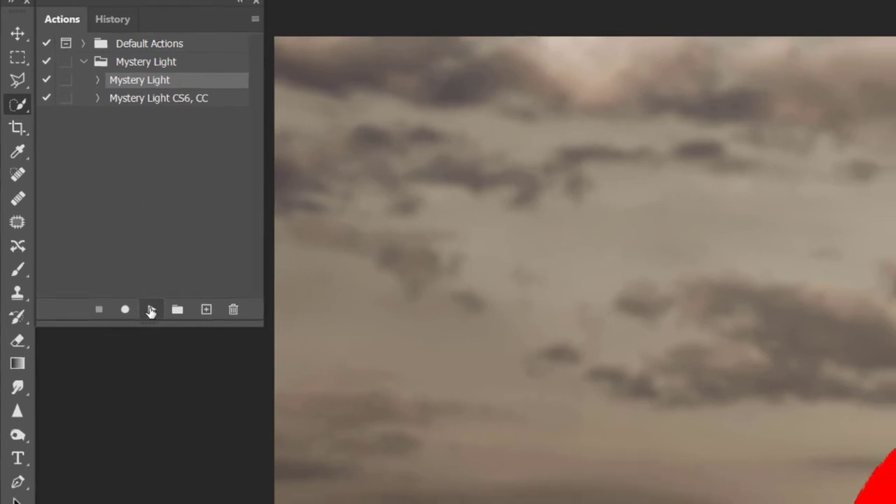
{"action": "left_click", "coordinate": [151, 311]}
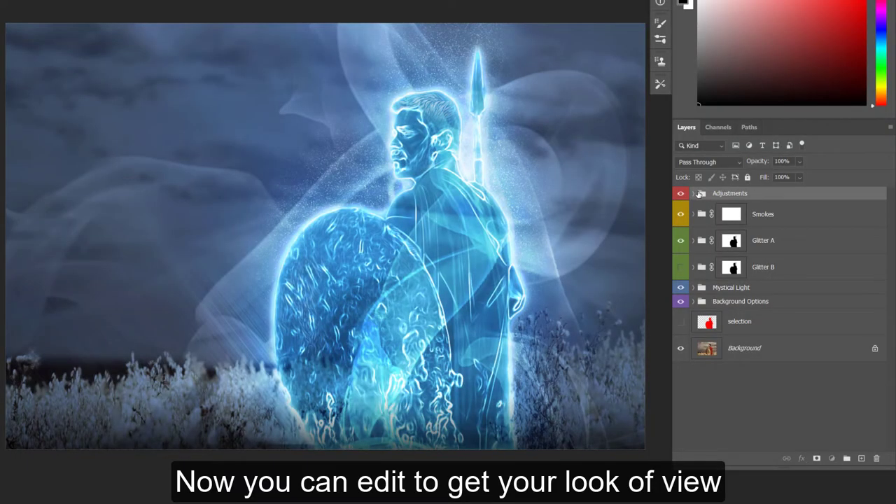
Set the Adjust Color layer to hue +3 and saturation +18, keeping the warrior blue
{"action": "left_click", "coordinate": [693, 193]}
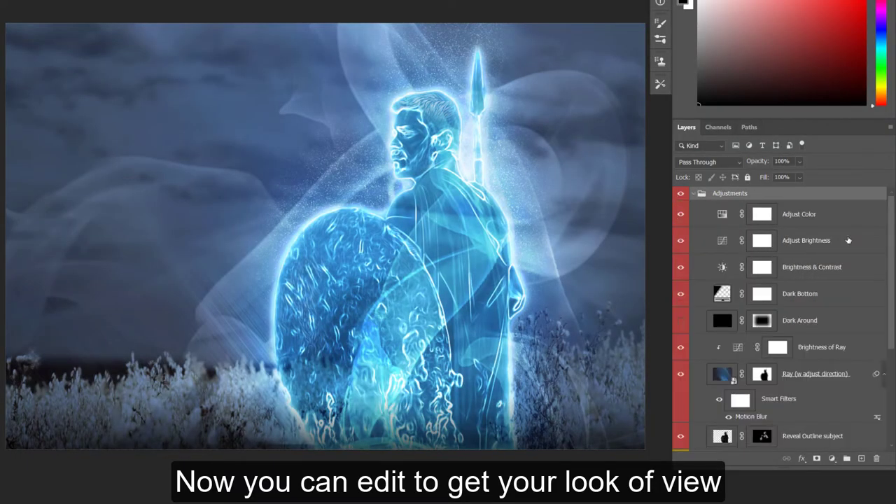
{"action": "double_click", "coordinate": [723, 213]}
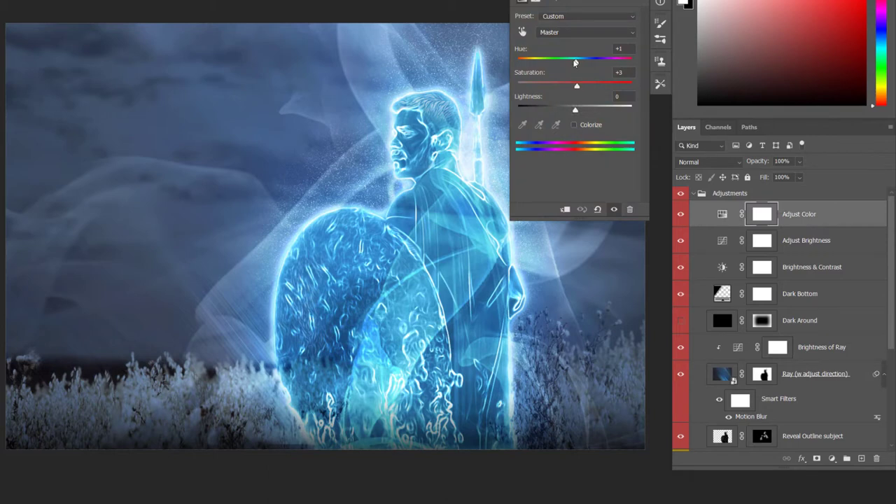
{"action": "mouse_move", "coordinate": [575, 62]}
{"action": "left_mouse_down"}
{"action": "mouse_move", "coordinate": [567, 62]}
{"action": "mouse_move", "coordinate": [624, 63]}
{"action": "left_mouse_up"}
{"action": "left_click", "coordinate": [534, 61]}
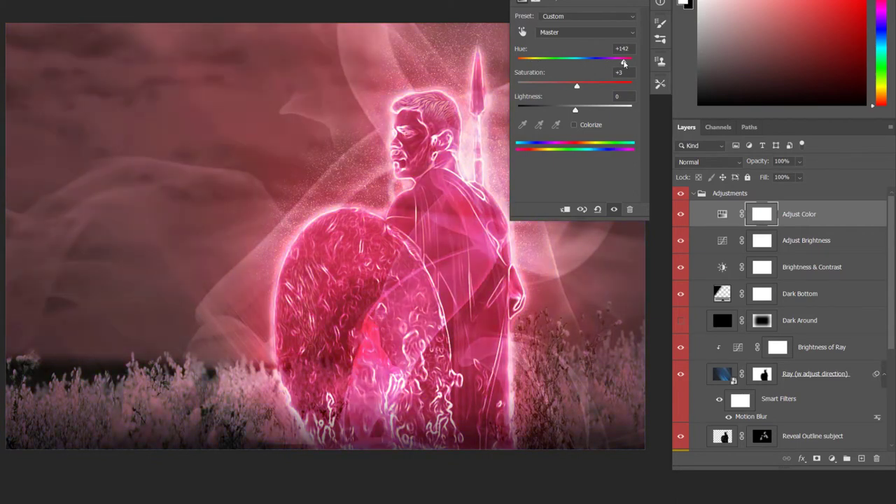
{"action": "left_click", "coordinate": [578, 63]}
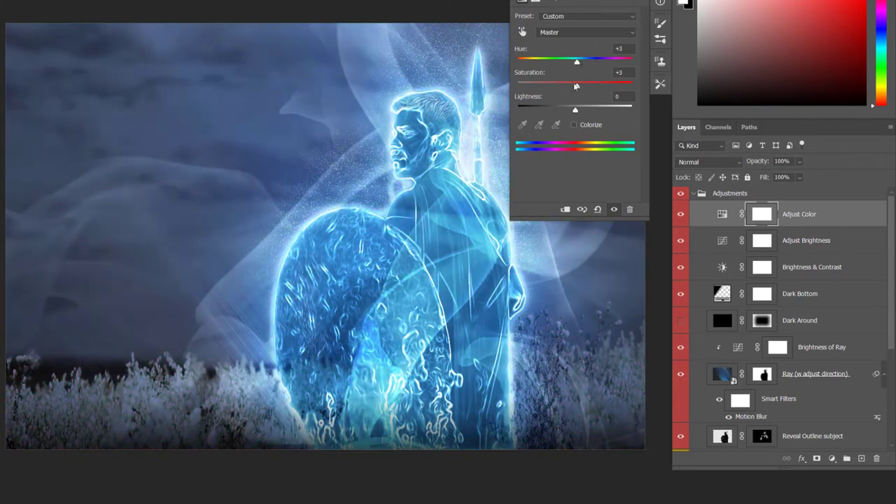
{"action": "left_click", "coordinate": [543, 84]}
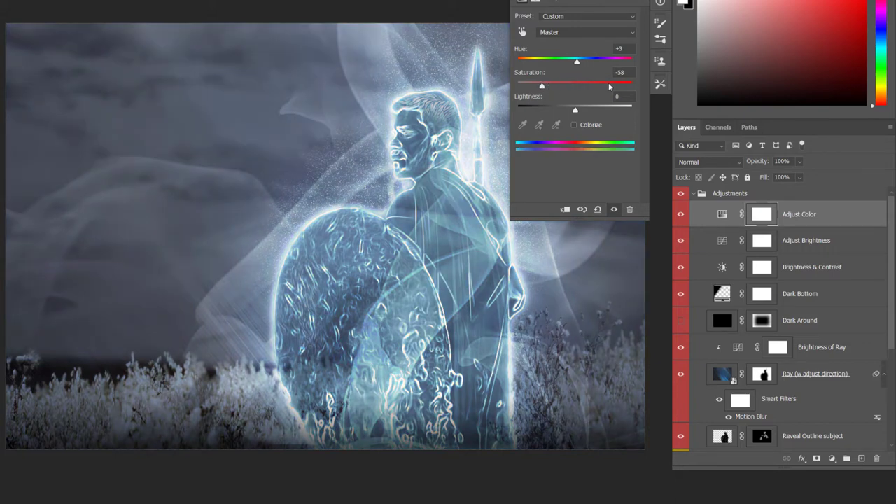
{"action": "left_click", "coordinate": [610, 85]}
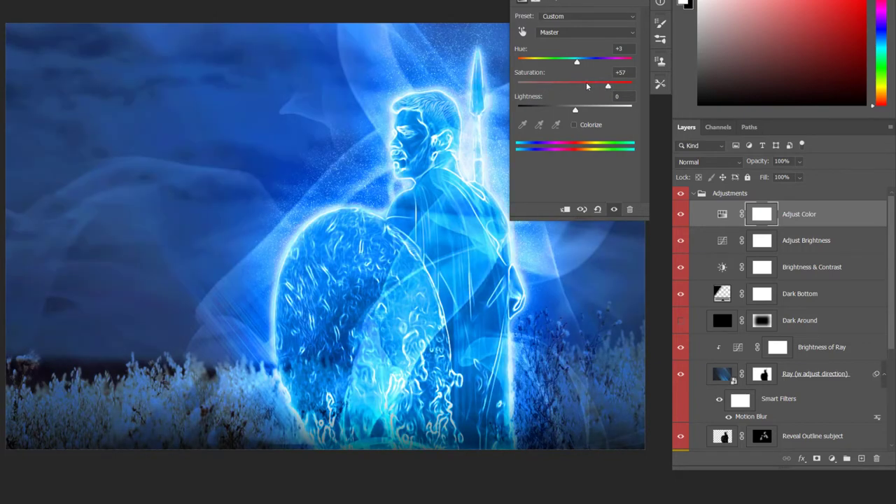
{"action": "left_click", "coordinate": [587, 85]}
{"action": "left_click", "coordinate": [660, 40]}
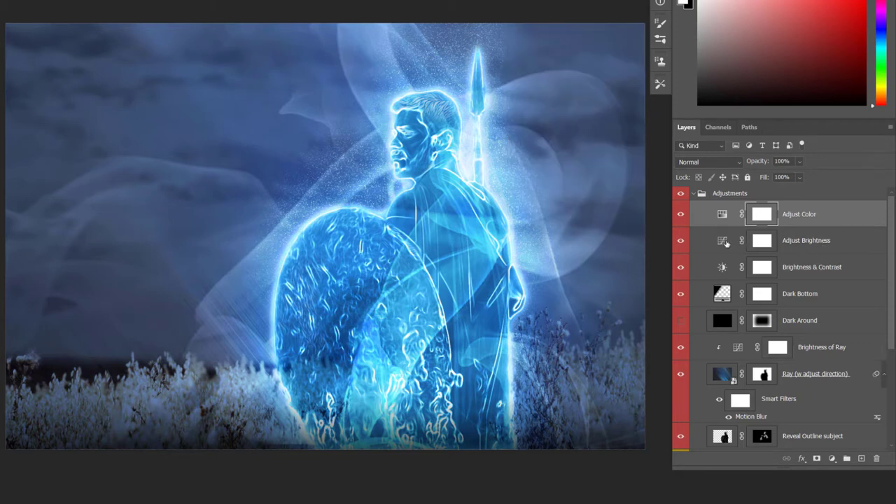
Set the Brightness & Contrast layer to brightness -9 and contrast 22, leaving the curve unchanged
{"action": "double_click", "coordinate": [723, 241]}
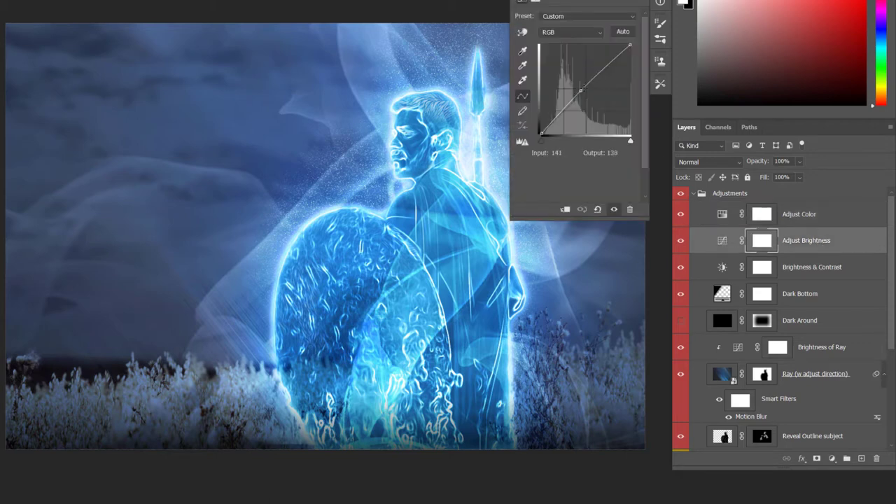
{"action": "mouse_move", "coordinate": [581, 89]}
{"action": "left_mouse_down"}
{"action": "mouse_move", "coordinate": [575, 83]}
{"action": "mouse_move", "coordinate": [585, 94]}
{"action": "left_mouse_up"}
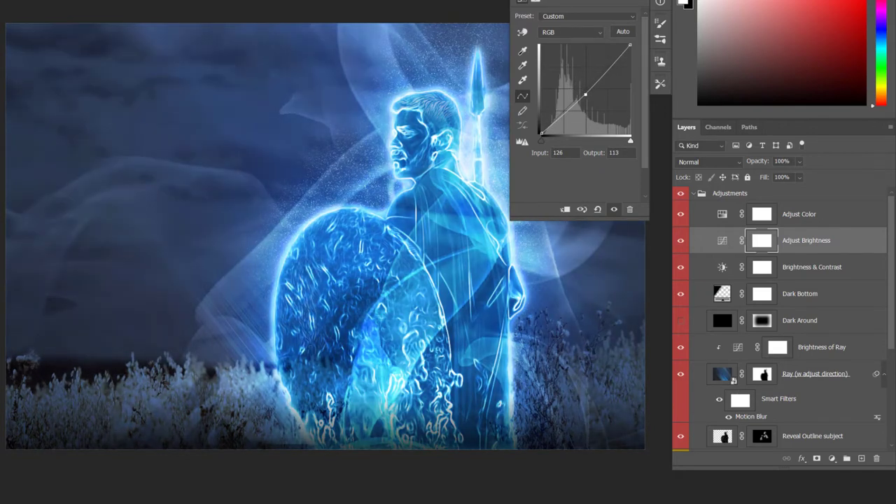
{"action": "key", "text": "Escape"}
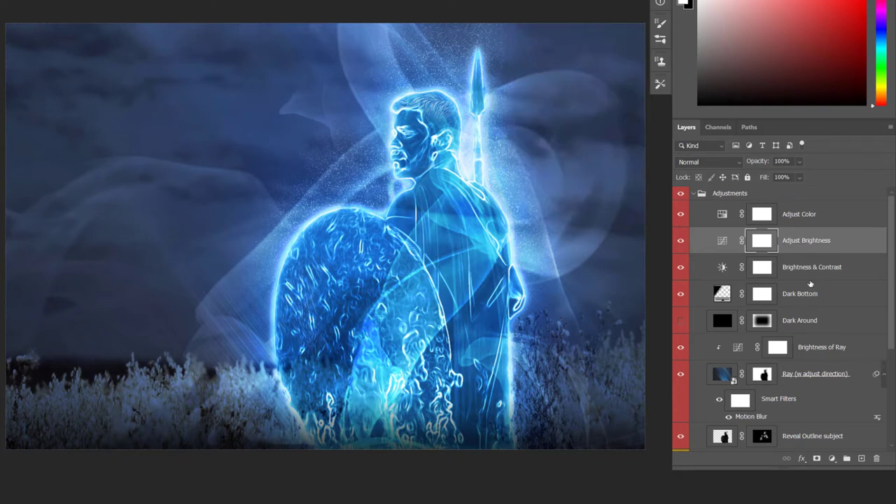
{"action": "double_click", "coordinate": [722, 268]}
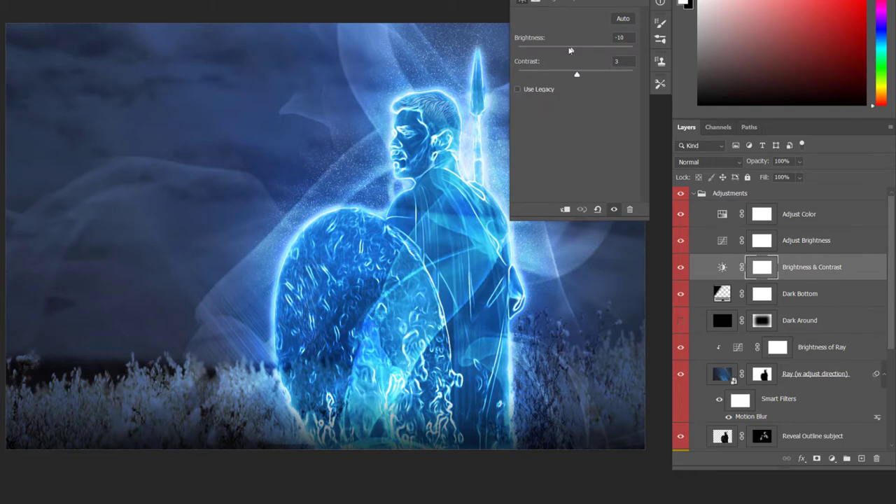
{"action": "mouse_move", "coordinate": [571, 51]}
{"action": "left_mouse_down"}
{"action": "mouse_move", "coordinate": [546, 52]}
{"action": "mouse_move", "coordinate": [606, 53]}
{"action": "mouse_move", "coordinate": [572, 53]}
{"action": "mouse_move", "coordinate": [560, 76]}
{"action": "mouse_move", "coordinate": [547, 76]}
{"action": "mouse_move", "coordinate": [605, 77]}
{"action": "mouse_move", "coordinate": [533, 77]}
{"action": "mouse_move", "coordinate": [607, 83]}
{"action": "left_mouse_up"}
Toggle the Dark Bottom and Dark Around layers to compare their effect
{"action": "left_click", "coordinate": [660, 39]}
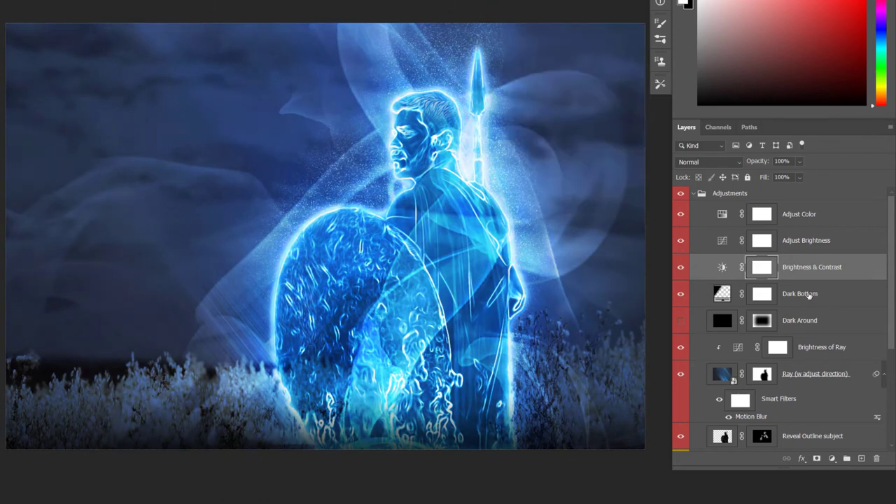
{"action": "left_click", "coordinate": [680, 295]}
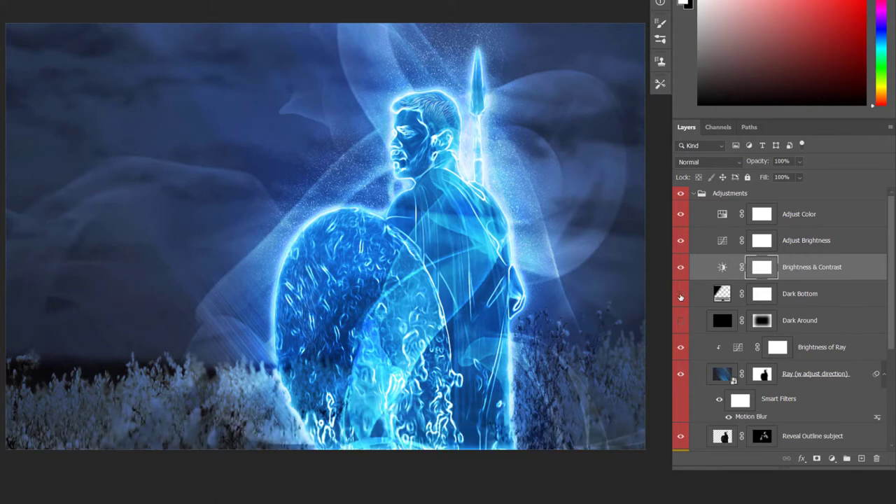
{"action": "left_click", "coordinate": [680, 295]}
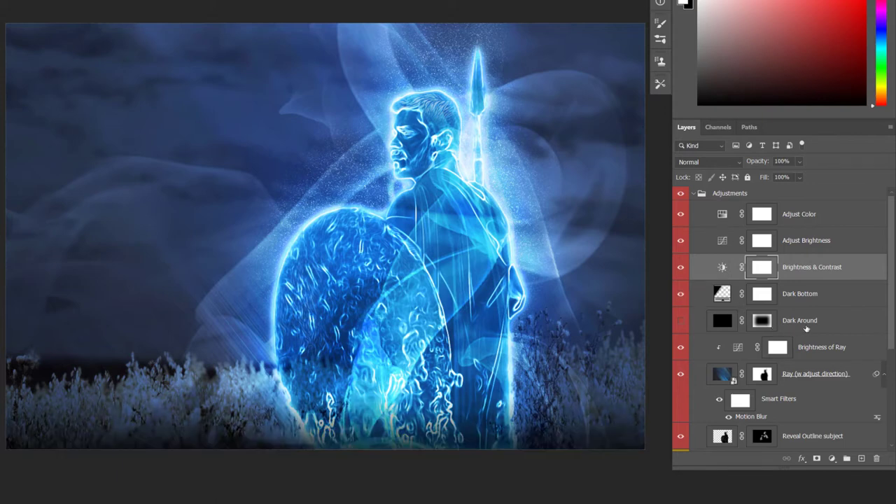
{"action": "left_click", "coordinate": [681, 321]}
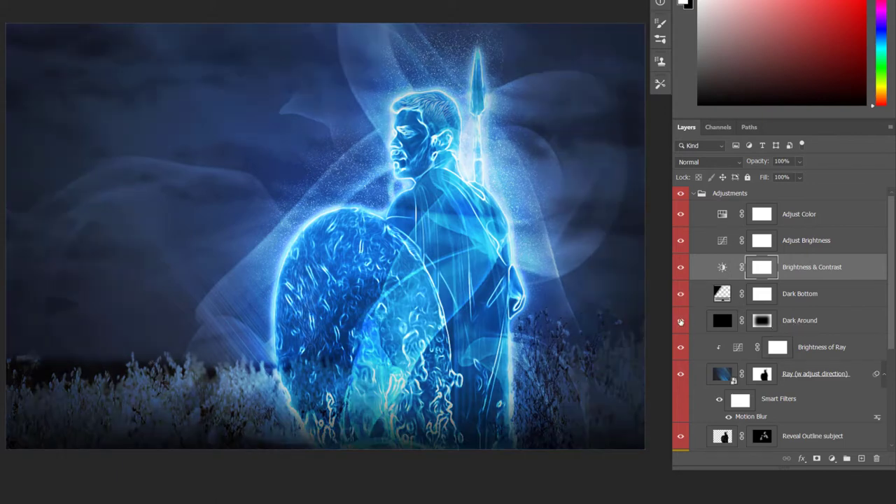
{"action": "left_click", "coordinate": [681, 321]}
{"action": "left_click", "coordinate": [680, 321]}
Set the Dark Around vignette to Multiply at about 37% opacity, then compare the rays
{"action": "left_click", "coordinate": [802, 322]}
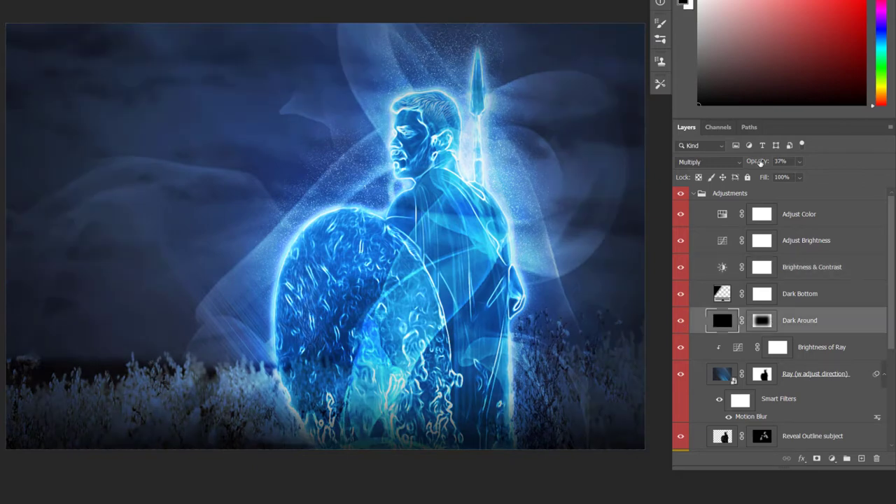
{"action": "left_click", "coordinate": [781, 162]}
{"action": "key", "text": "shift+alt+m"}
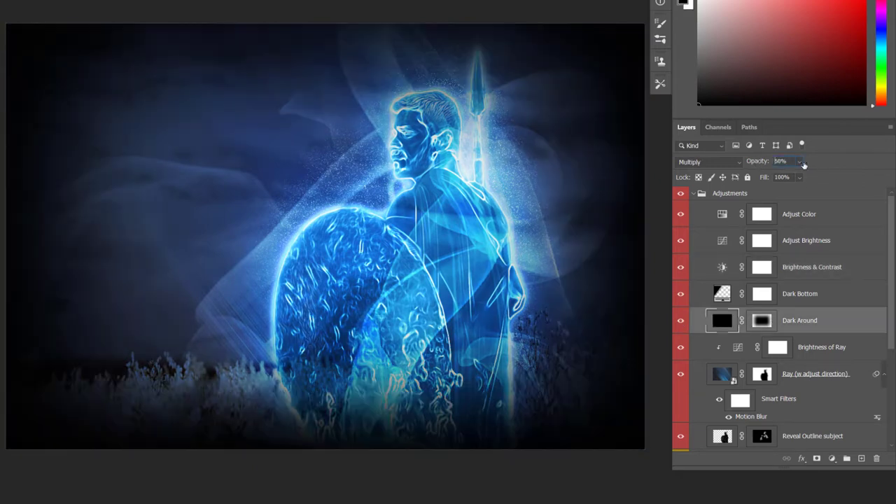
{"action": "type", "text": "36"}
{"action": "key", "text": "Return"}
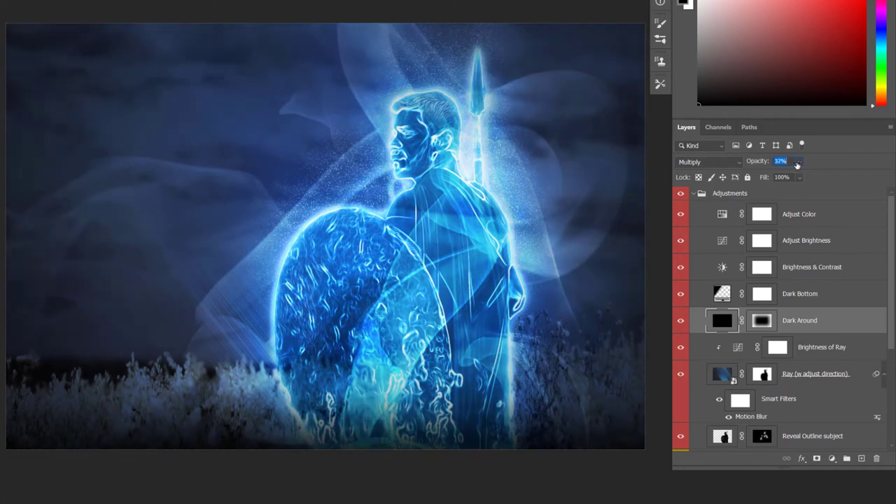
{"action": "left_click_drag", "start_coordinate": [891, 287], "coordinate": [881, 330]}
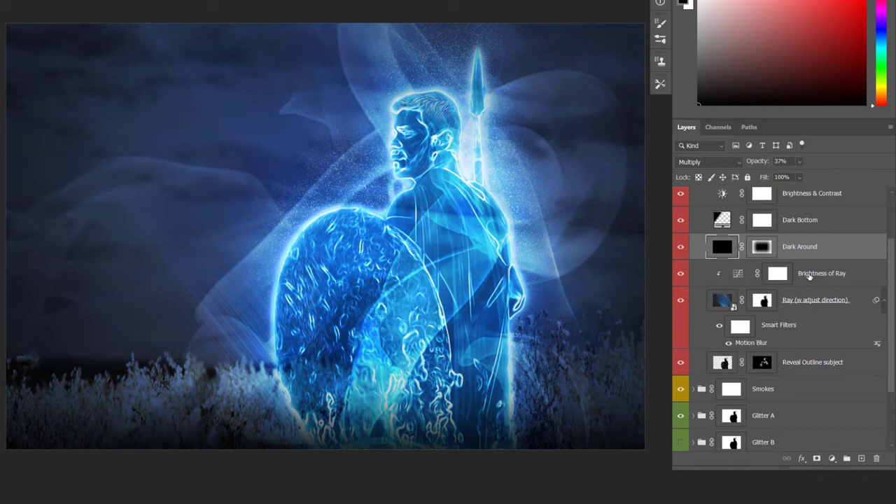
{"action": "left_click", "coordinate": [680, 300]}
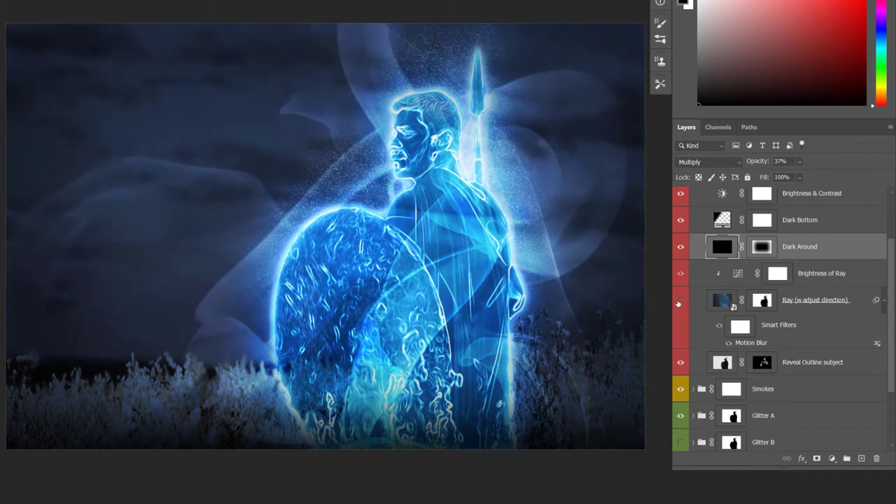
{"action": "left_click", "coordinate": [680, 300]}
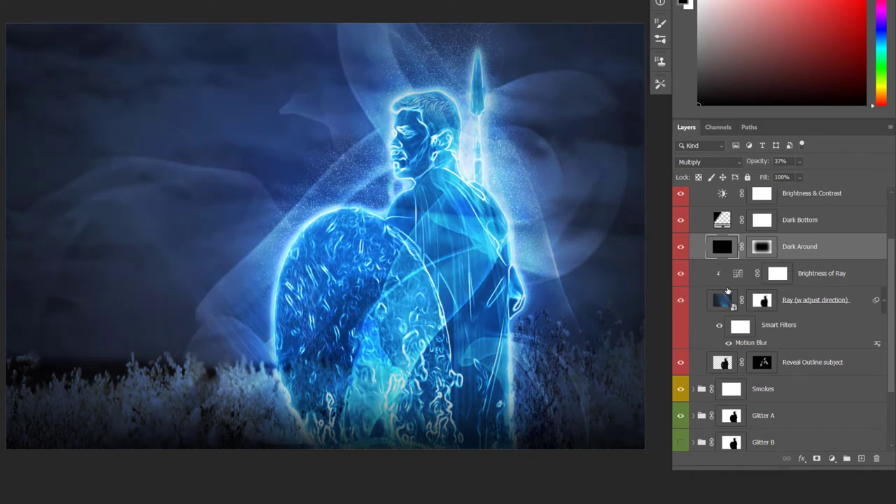
Lower the upper point of the Brightness of Ray curve to adjust the light rays
{"action": "double_click", "coordinate": [737, 275]}
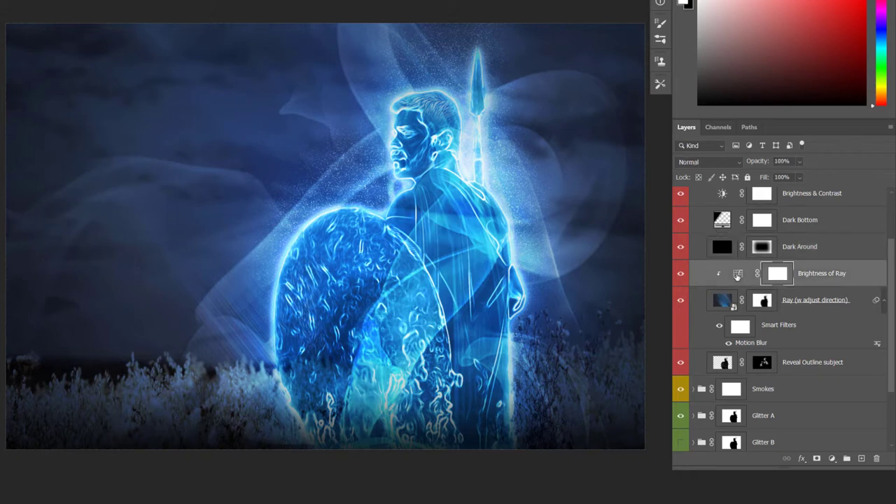
{"action": "mouse_move", "coordinate": [596, 68]}
{"action": "left_mouse_down"}
{"action": "mouse_move", "coordinate": [610, 83]}
{"action": "mouse_move", "coordinate": [595, 67]}
{"action": "left_mouse_up"}
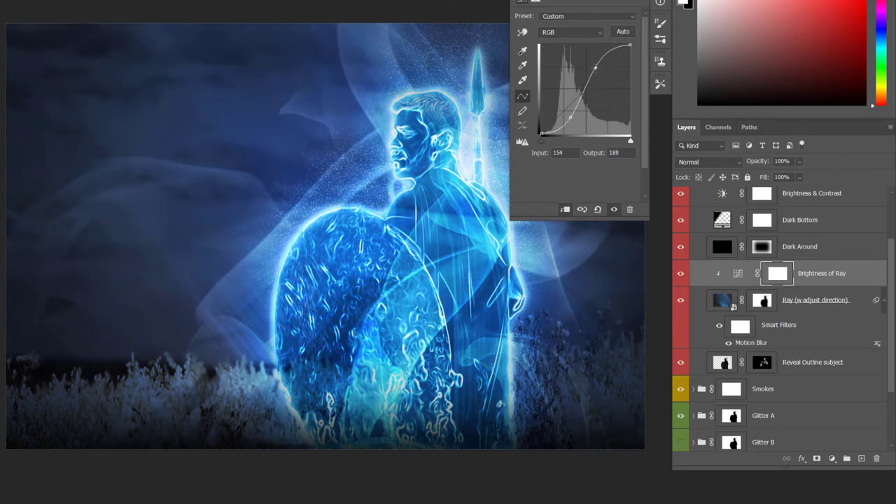
{"action": "left_click", "coordinate": [715, 273]}
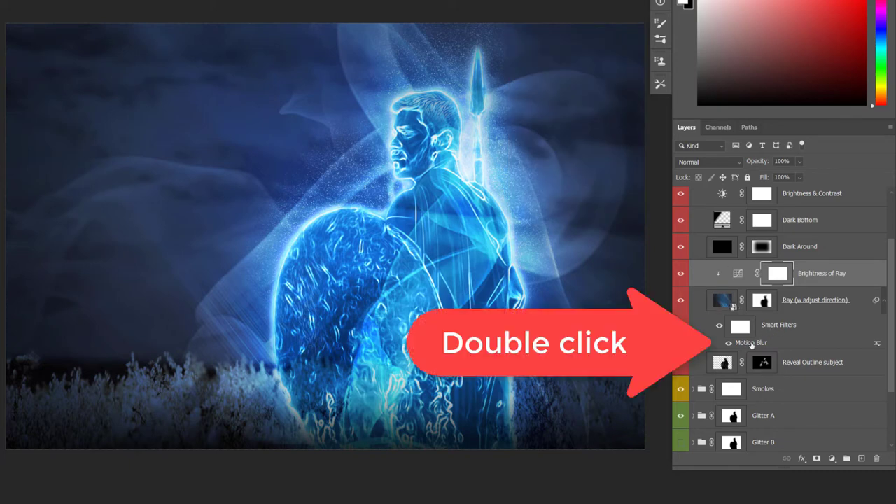
Set the Ray layer's Motion Blur to a 0° angle with 2000-pixel distance
{"action": "double_click", "coordinate": [761, 343]}
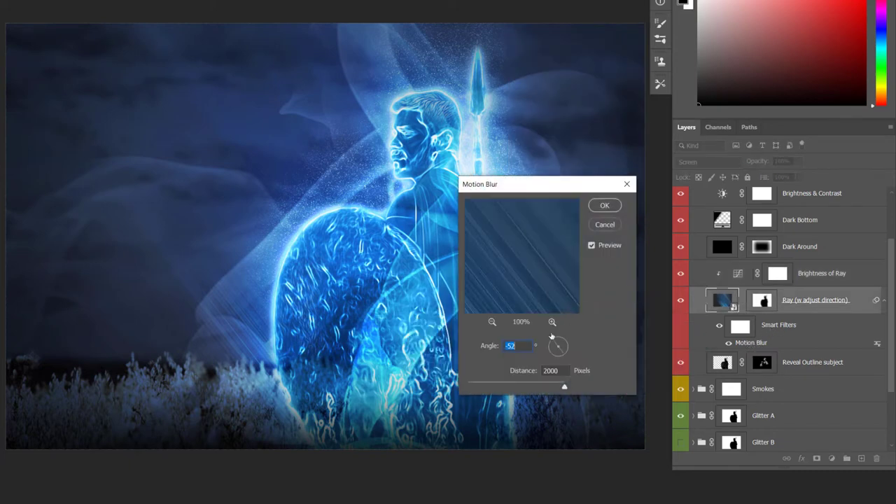
{"action": "left_click_drag", "start_coordinate": [529, 187], "coordinate": [624, 126]}
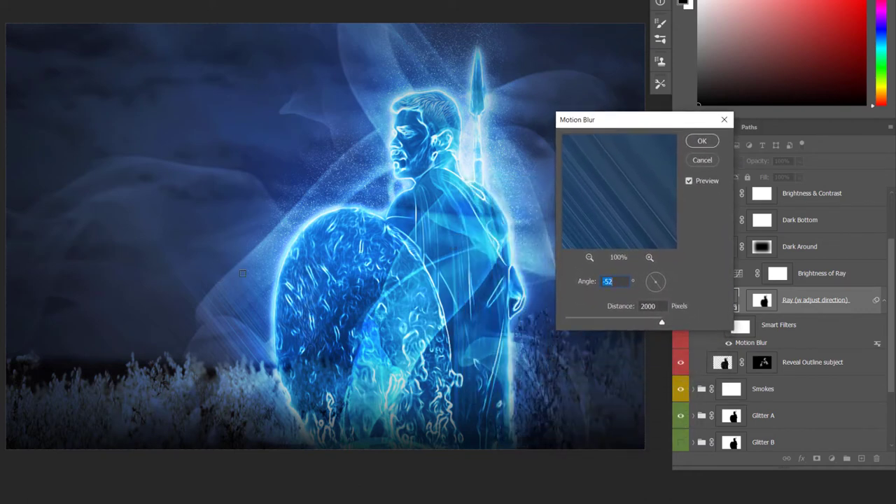
{"action": "left_click", "coordinate": [663, 277]}
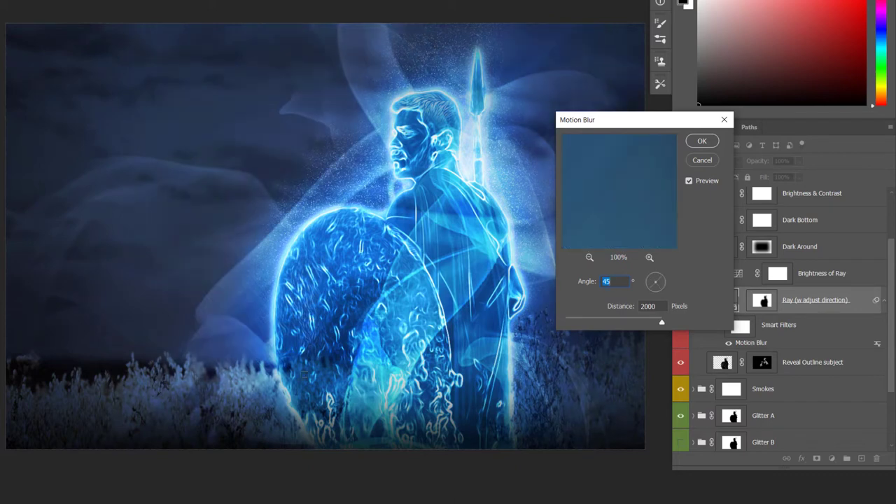
{"action": "left_click_drag", "start_coordinate": [642, 124], "coordinate": [705, 124]}
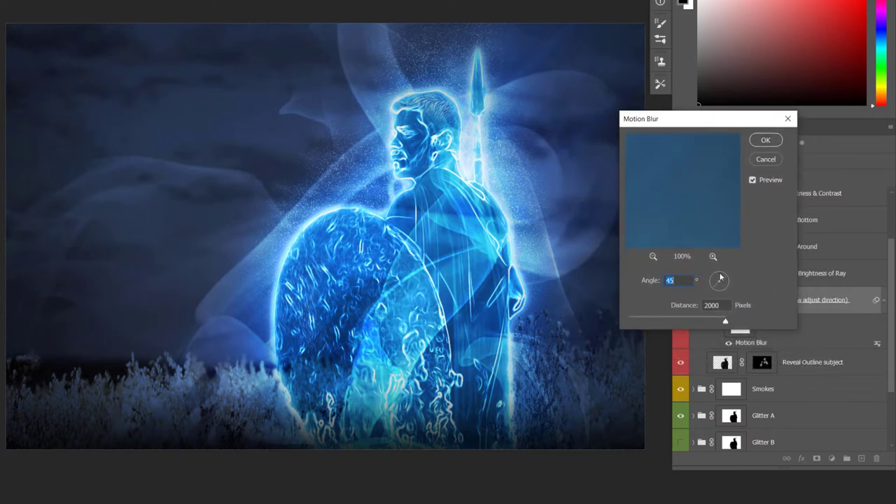
{"action": "left_click", "coordinate": [718, 278]}
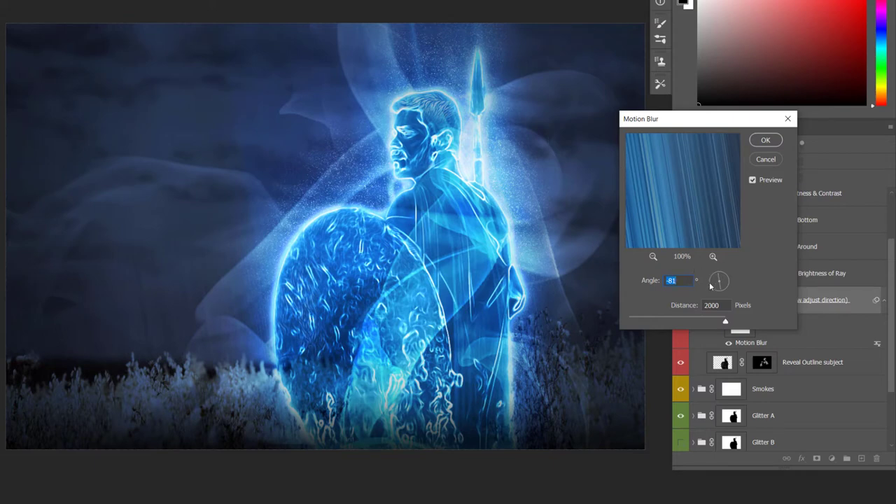
{"action": "left_click", "coordinate": [720, 289]}
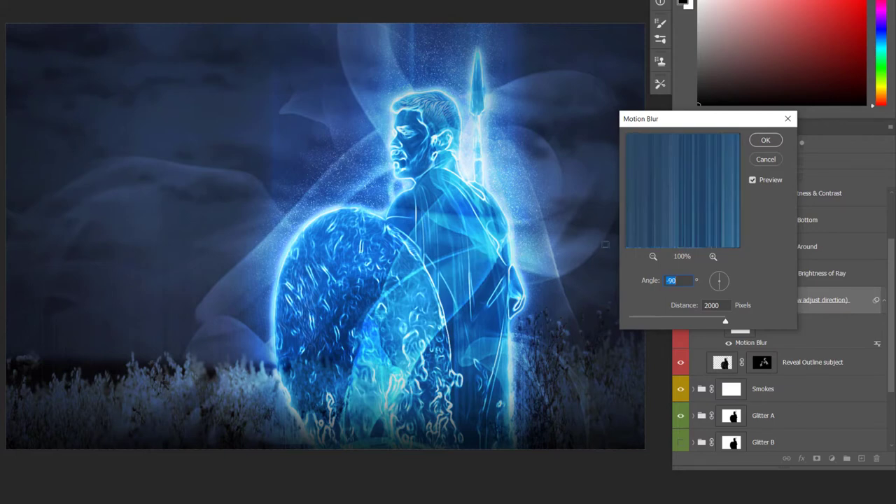
{"action": "type", "text": "0"}
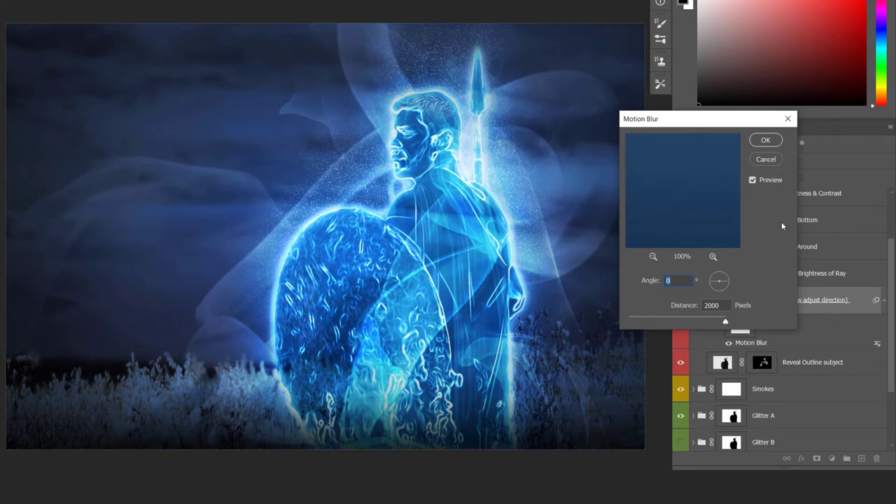
{"action": "left_click", "coordinate": [771, 142]}
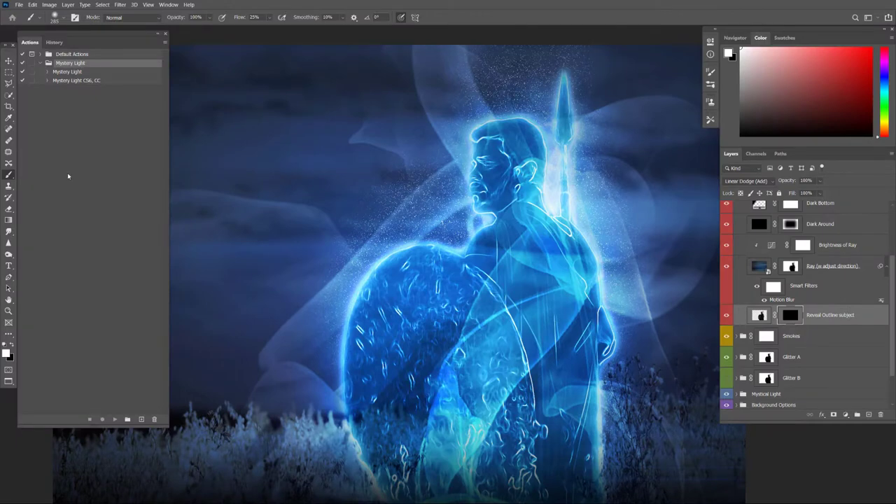
With a low-flow Brush, mask out rays in the upper sky on the Ray mask
{"action": "right_click", "coordinate": [9, 177]}
{"action": "left_click", "coordinate": [40, 175]}
{"action": "left_click_drag", "start_coordinate": [269, 19], "coordinate": [269, 29]}
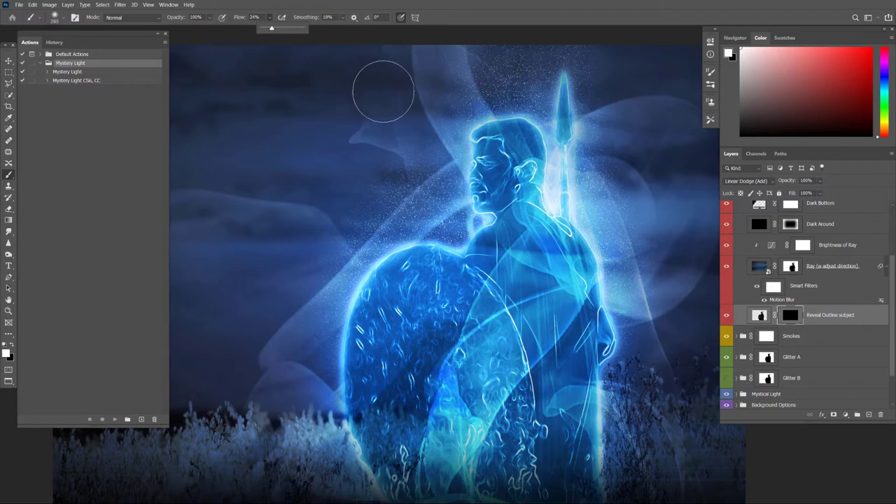
{"action": "left_click_drag", "start_coordinate": [391, 90], "coordinate": [508, 140]}
Paint the Reveal Outline subject mask to restore the warrior's head, hair and right shoulder
{"action": "left_click", "coordinate": [791, 316]}
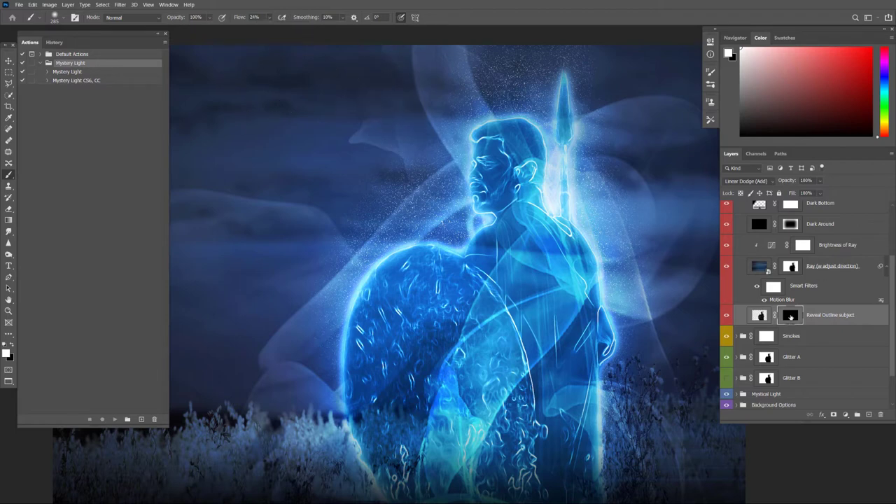
{"action": "mouse_move", "coordinate": [514, 161]}
{"action": "left_mouse_down"}
{"action": "mouse_move", "coordinate": [530, 116]}
{"action": "mouse_move", "coordinate": [545, 219]}
{"action": "mouse_move", "coordinate": [417, 371]}
{"action": "mouse_move", "coordinate": [616, 361]}
{"action": "mouse_move", "coordinate": [641, 287]}
{"action": "left_mouse_up"}
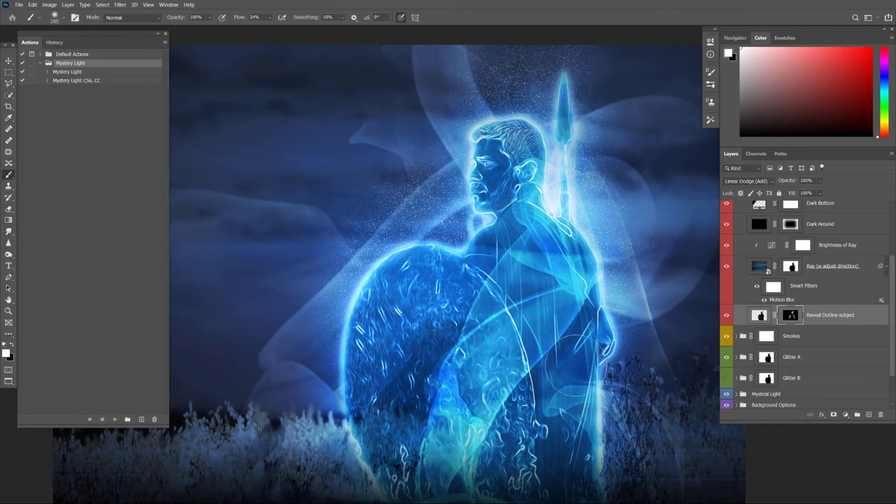
{"action": "left_click", "coordinate": [727, 316]}
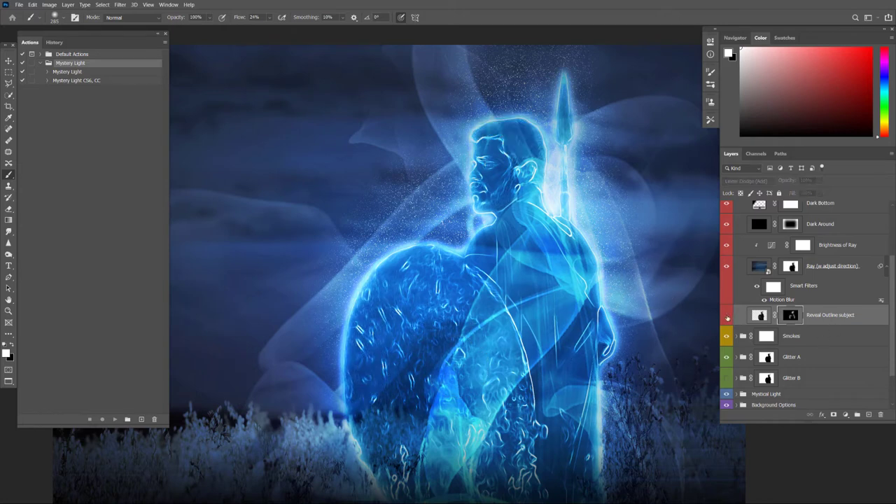
{"action": "left_click", "coordinate": [727, 317]}
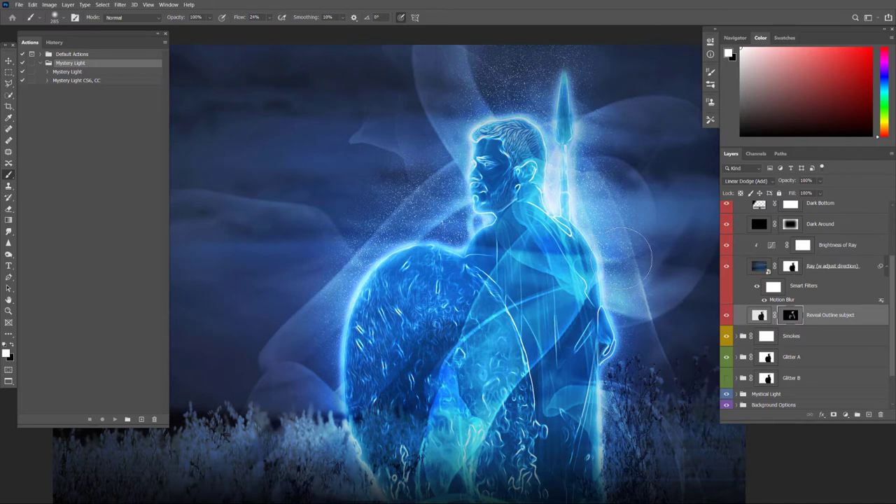
{"action": "left_click_drag", "start_coordinate": [621, 265], "coordinate": [623, 246]}
{"action": "scroll", "coordinate": [784, 356], "scroll_direction": "down", "scroll_amount": 1}
{"action": "scroll", "coordinate": [784, 356], "scroll_direction": "down", "scroll_amount": 1}
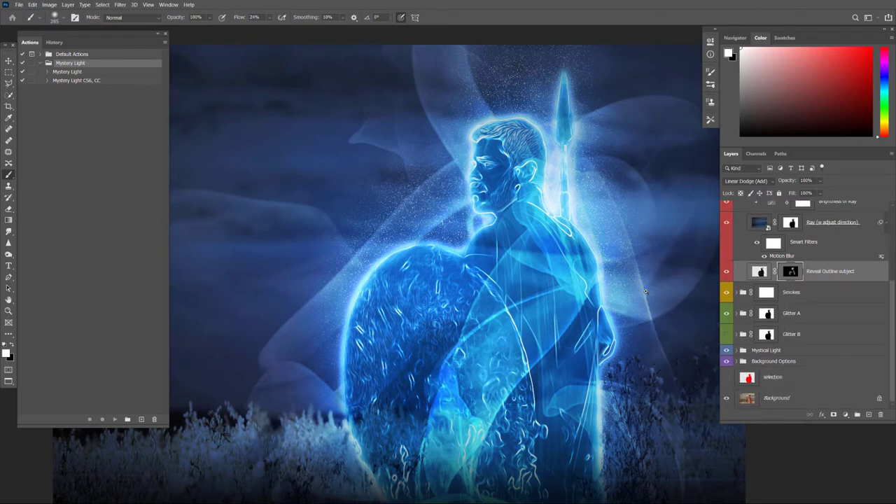
Toggle the Smokes group off and on to compare, then expand it showing Smoke 1-3
{"action": "left_click", "coordinate": [158, 35]}
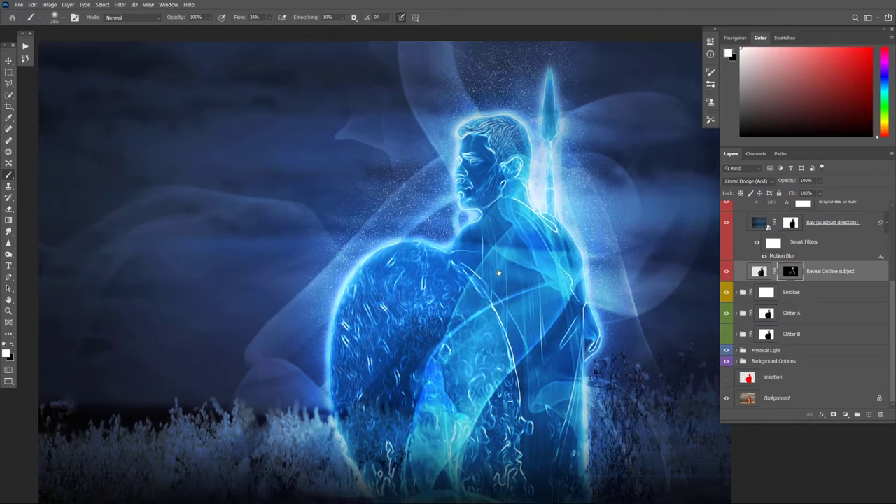
{"action": "scroll", "coordinate": [518, 268], "scroll_direction": "down", "scroll_amount": 3}
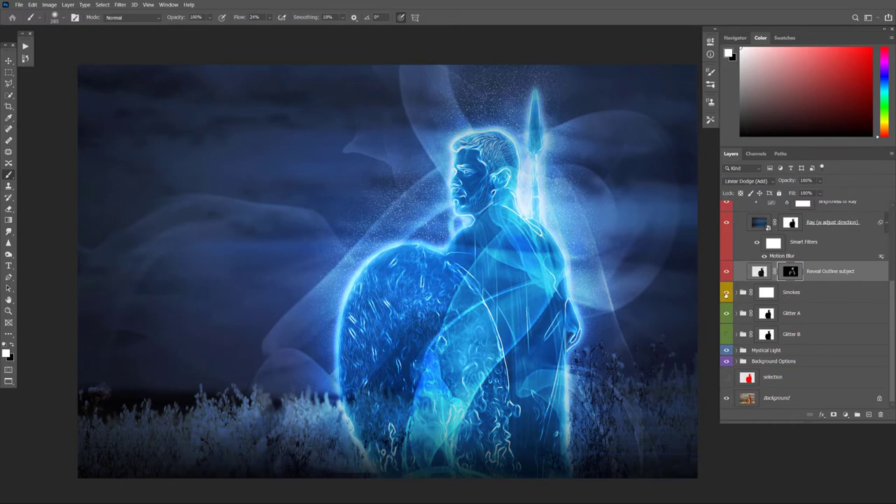
{"action": "left_click", "coordinate": [727, 294]}
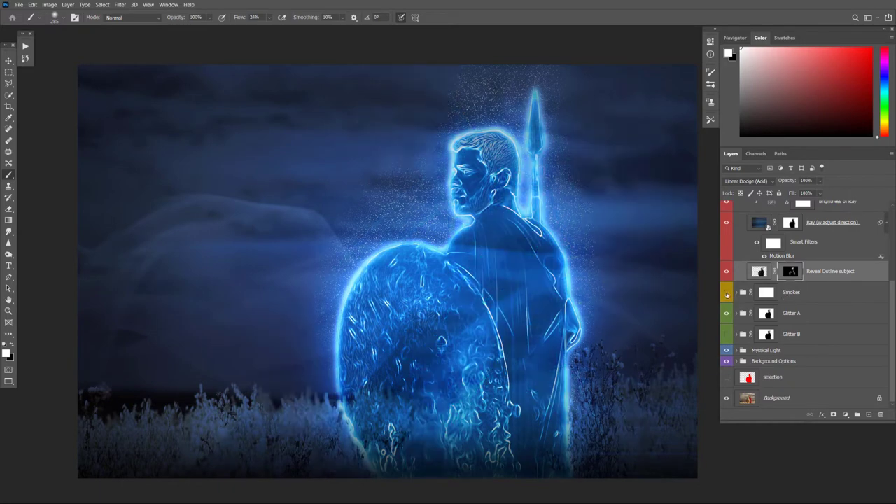
{"action": "left_click", "coordinate": [727, 293]}
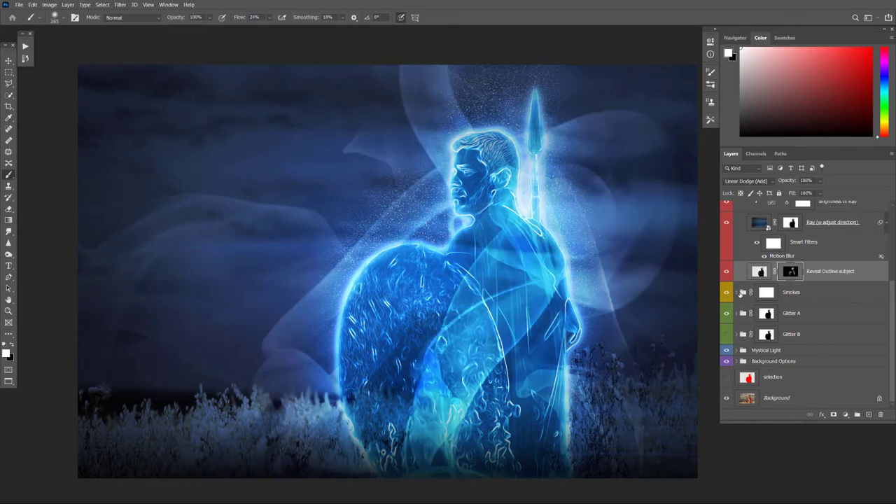
{"action": "left_click", "coordinate": [737, 293]}
{"action": "scroll", "coordinate": [837, 331], "scroll_direction": "down", "scroll_amount": 2}
{"action": "scroll", "coordinate": [836, 331], "scroll_direction": "down", "scroll_amount": 1}
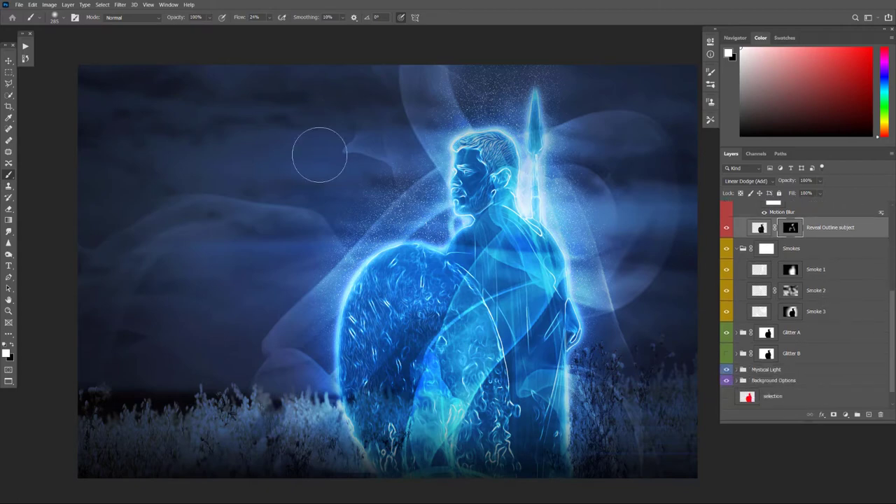
With the Move tool, drag the Smoke 1 wisps up and right over the warrior, then shift Smoke 2 up-left
{"action": "left_click", "coordinate": [9, 62]}
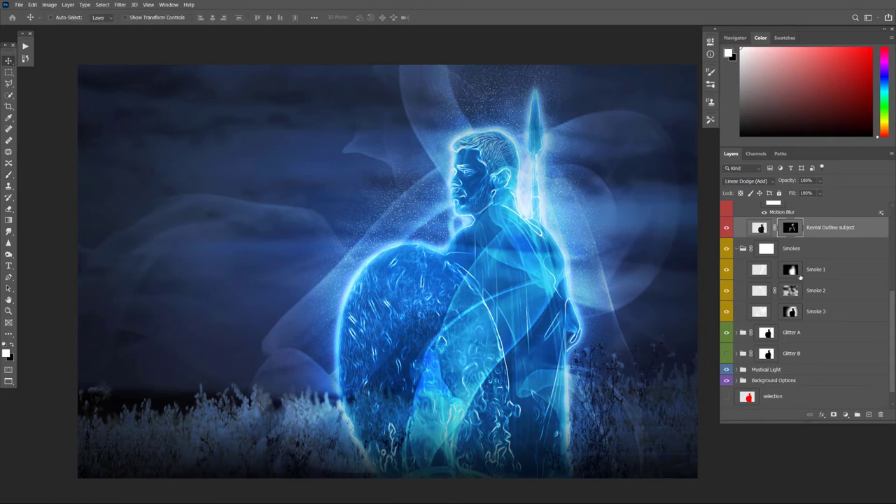
{"action": "left_click", "coordinate": [760, 271]}
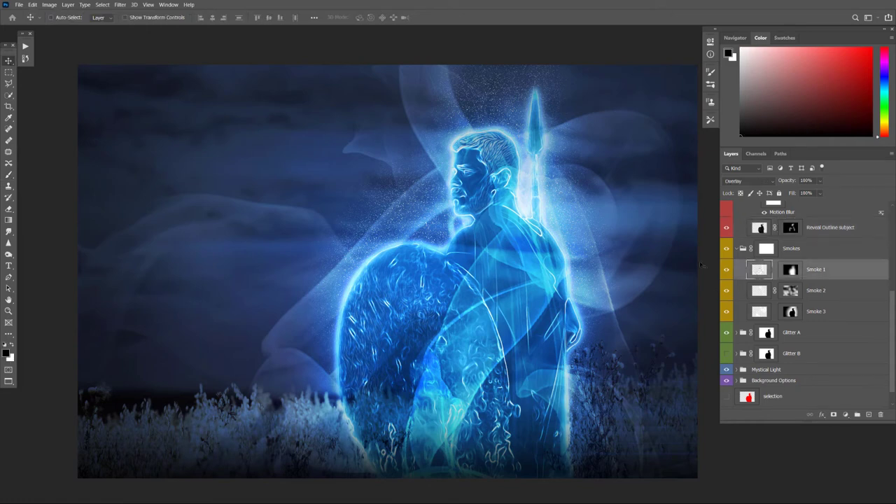
{"action": "left_click_drag", "start_coordinate": [419, 200], "coordinate": [386, 280]}
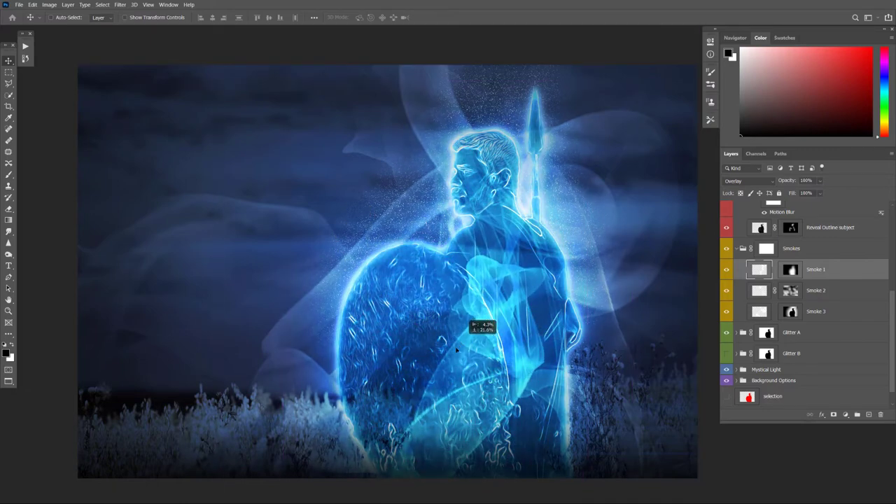
{"action": "mouse_move", "coordinate": [386, 280]}
{"action": "left_mouse_down"}
{"action": "mouse_move", "coordinate": [475, 293]}
{"action": "mouse_move", "coordinate": [451, 369]}
{"action": "left_mouse_up"}
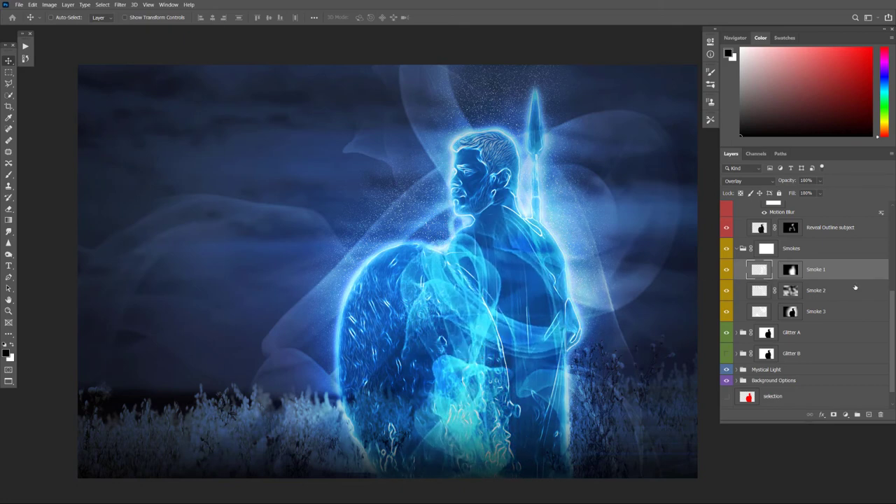
{"action": "mouse_move", "coordinate": [480, 330]}
{"action": "left_mouse_down"}
{"action": "mouse_move", "coordinate": [603, 155]}
{"action": "mouse_move", "coordinate": [566, 105]}
{"action": "left_mouse_up"}
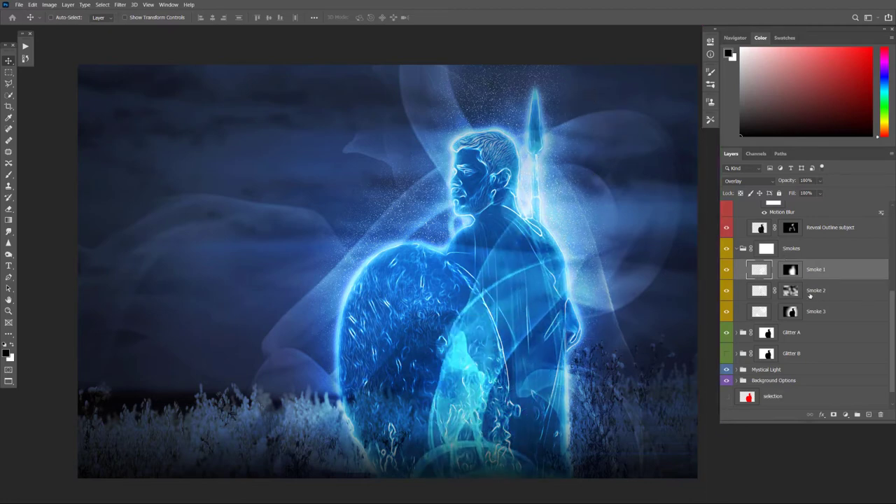
{"action": "left_click", "coordinate": [762, 292]}
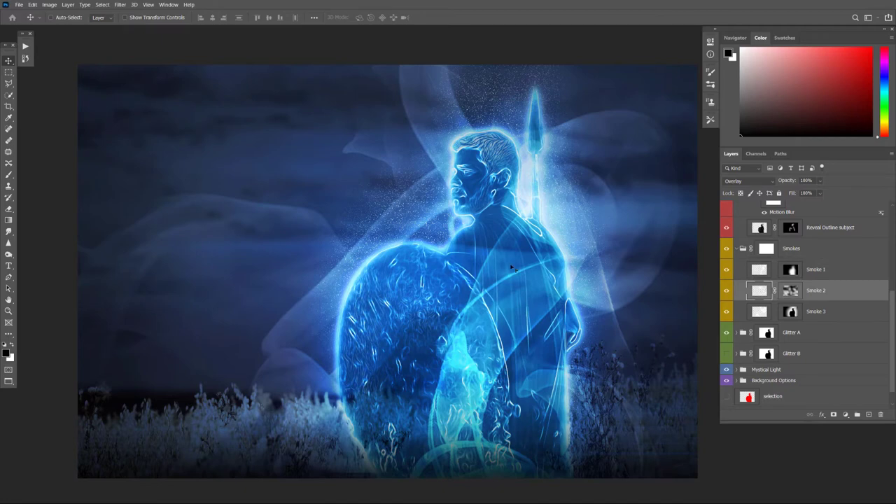
{"action": "mouse_move", "coordinate": [511, 267]}
{"action": "left_mouse_down"}
{"action": "mouse_move", "coordinate": [342, 179]}
{"action": "mouse_move", "coordinate": [359, 178]}
{"action": "left_mouse_up"}
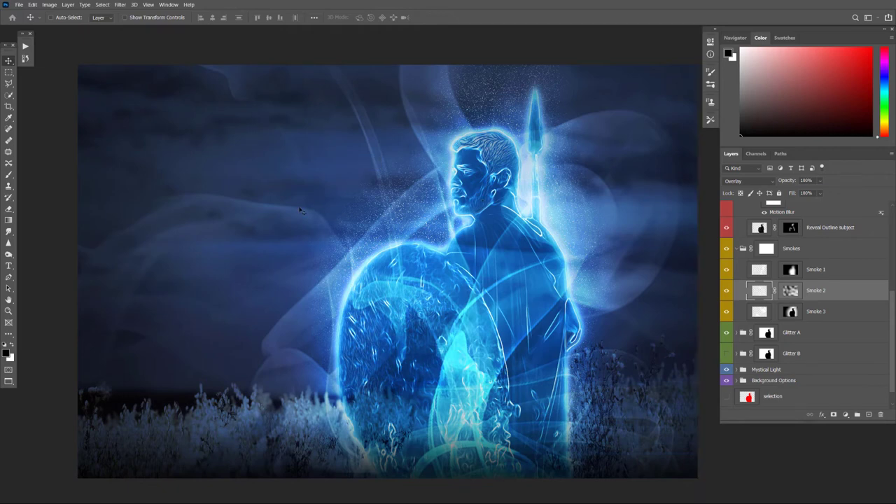
Free Transform Smoke 2 to -13° rotation and 88.79% scale, nudge it, and commit
{"action": "left_click", "coordinate": [33, 5]}
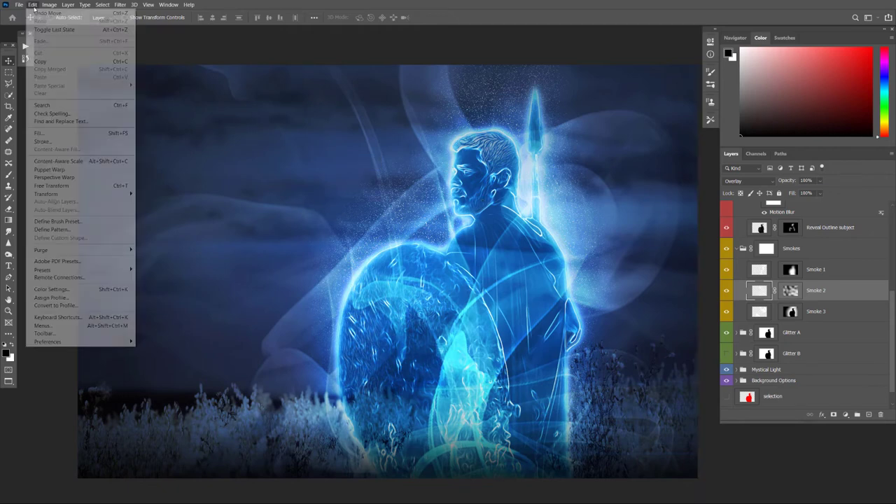
{"action": "left_click", "coordinate": [87, 186]}
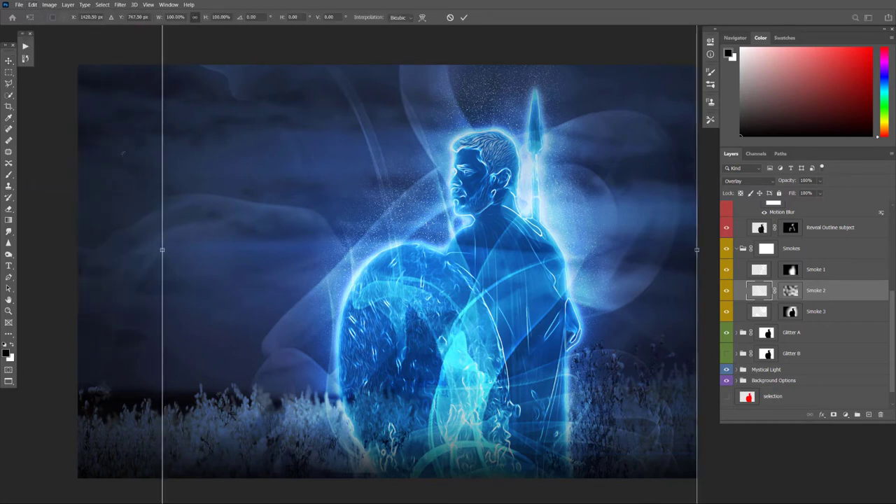
{"action": "left_click_drag", "start_coordinate": [123, 153], "coordinate": [84, 214]}
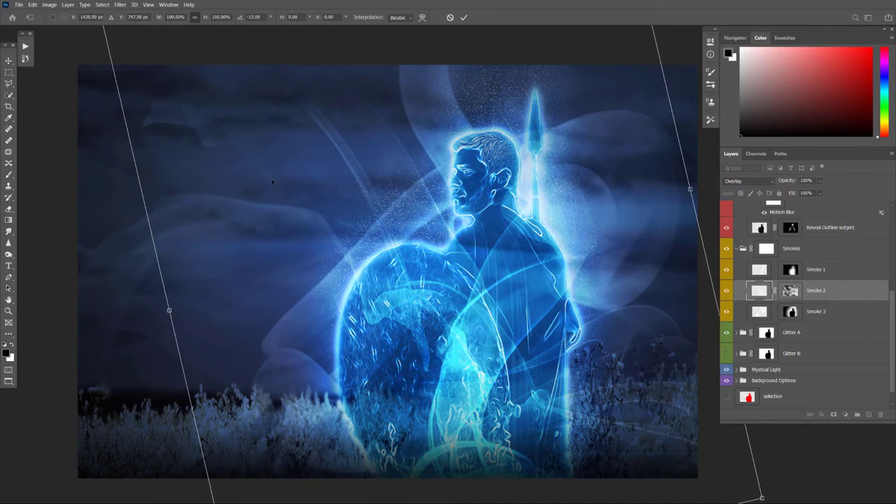
{"action": "scroll", "coordinate": [369, 159], "scroll_direction": "down", "scroll_amount": 2}
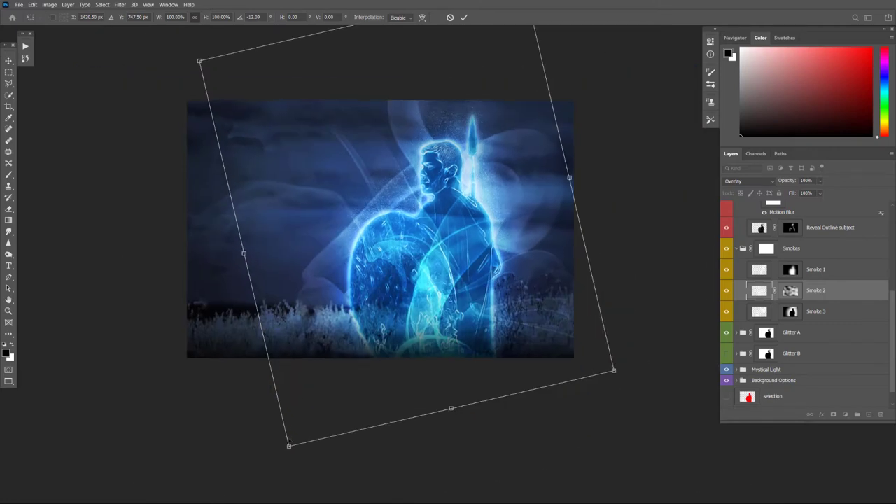
{"action": "left_click_drag", "start_coordinate": [289, 445], "coordinate": [316, 394]}
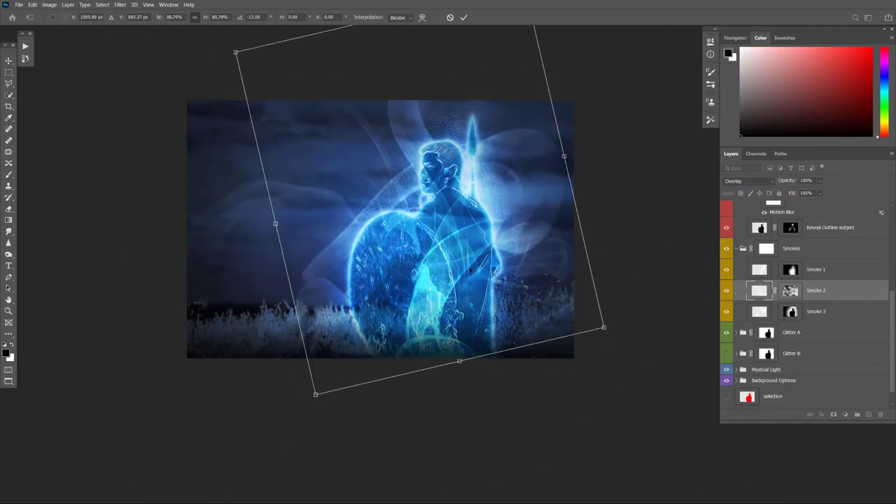
{"action": "left_click_drag", "start_coordinate": [492, 235], "coordinate": [479, 253]}
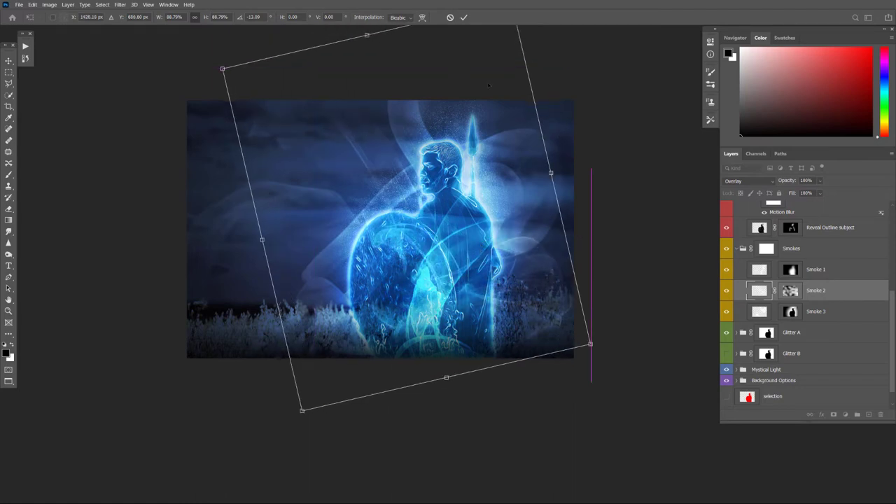
{"action": "left_click", "coordinate": [464, 17]}
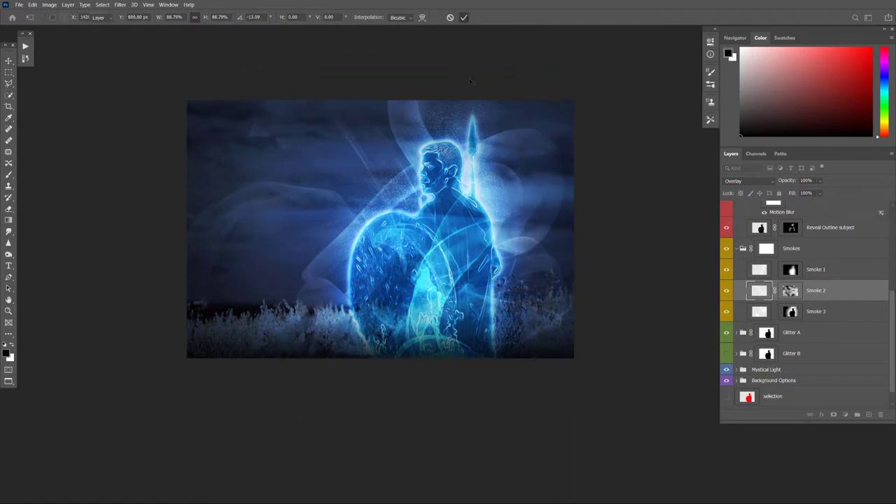
{"action": "left_click_drag", "start_coordinate": [403, 224], "coordinate": [417, 225]}
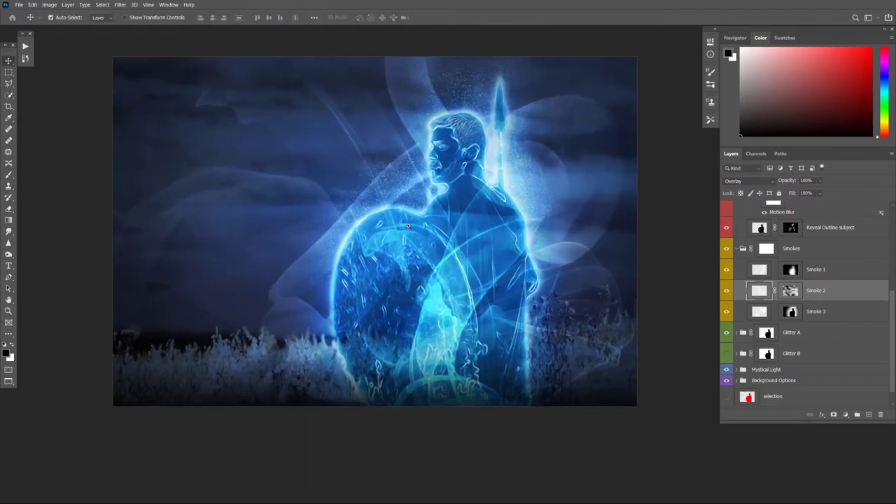
{"action": "scroll", "coordinate": [427, 241], "scroll_direction": "up", "scroll_amount": 3}
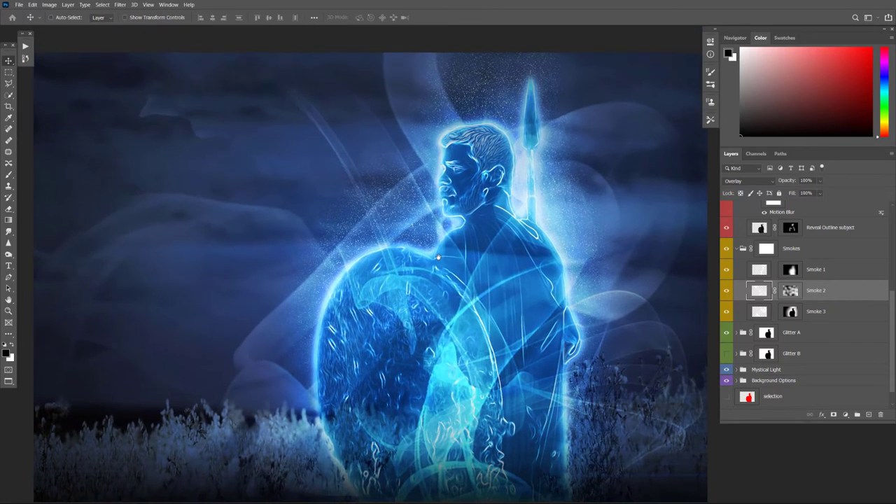
Drag the Smoke 3 wisps lower across the warrior, then collapse the Smokes group
{"action": "left_click", "coordinate": [770, 312]}
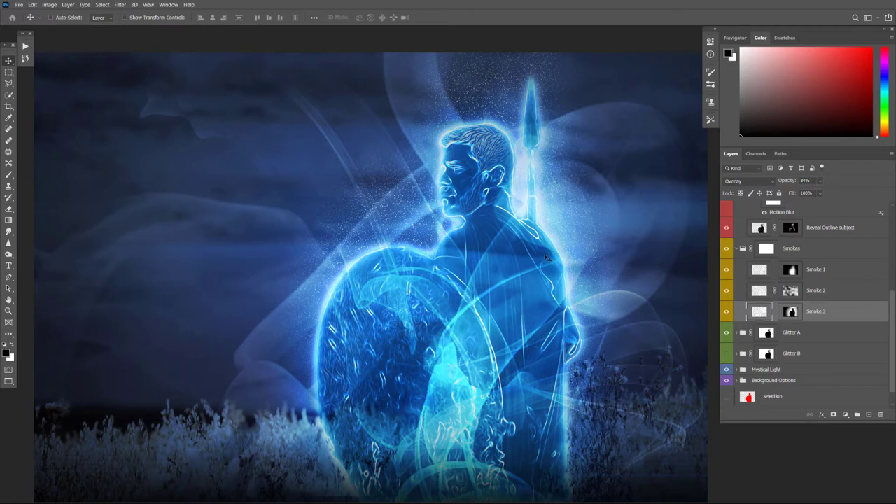
{"action": "mouse_move", "coordinate": [545, 258]}
{"action": "left_mouse_down"}
{"action": "mouse_move", "coordinate": [411, 264]}
{"action": "mouse_move", "coordinate": [603, 235]}
{"action": "mouse_move", "coordinate": [552, 190]}
{"action": "mouse_move", "coordinate": [560, 199]}
{"action": "mouse_move", "coordinate": [534, 312]}
{"action": "mouse_move", "coordinate": [545, 317]}
{"action": "left_mouse_up"}
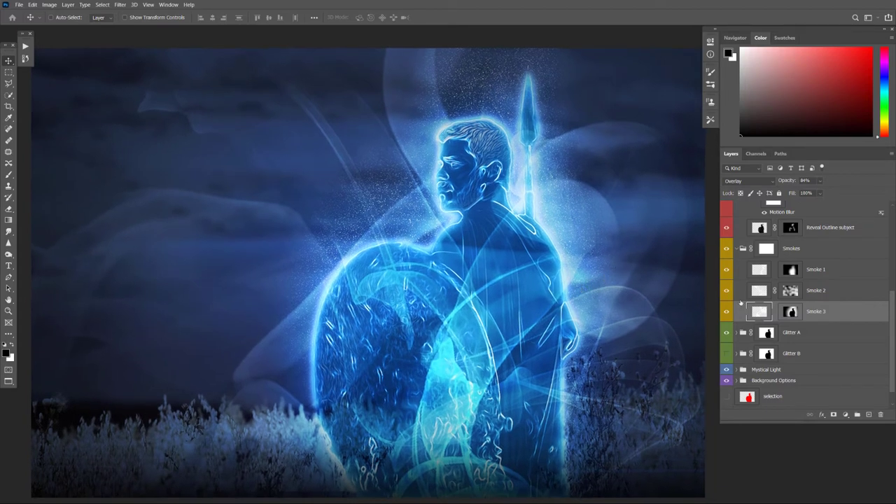
{"action": "left_click", "coordinate": [737, 250]}
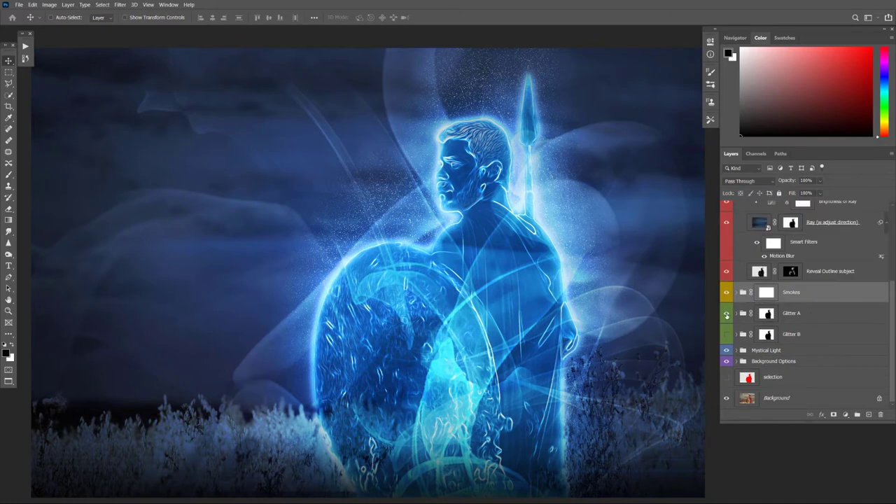
Expand Glitter A and compare visibility of its Glow gl, Gta2 and Gta1 layers
{"action": "left_click", "coordinate": [726, 315]}
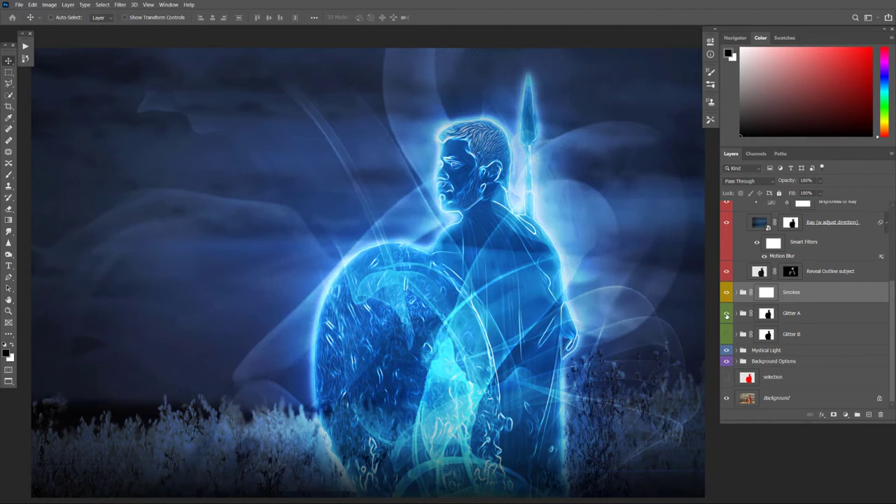
{"action": "left_click", "coordinate": [727, 315]}
{"action": "left_click", "coordinate": [738, 313]}
{"action": "scroll", "coordinate": [802, 333], "scroll_direction": "down", "scroll_amount": 2}
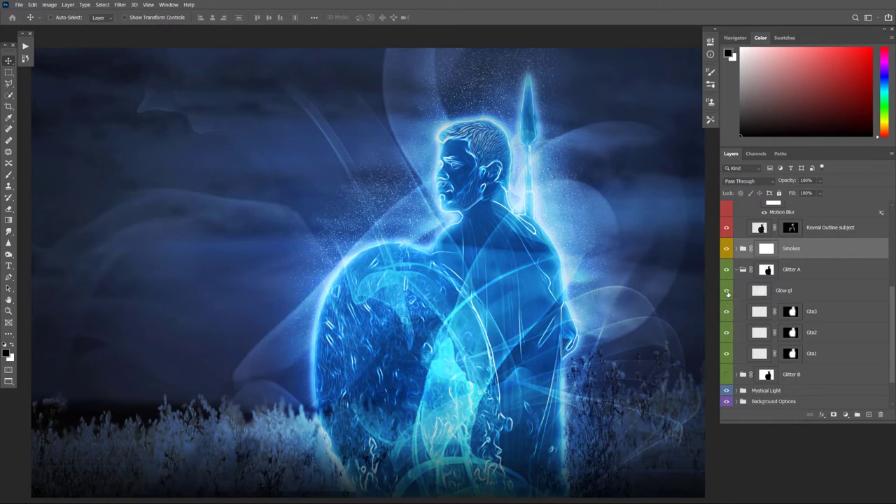
{"action": "left_click", "coordinate": [727, 291]}
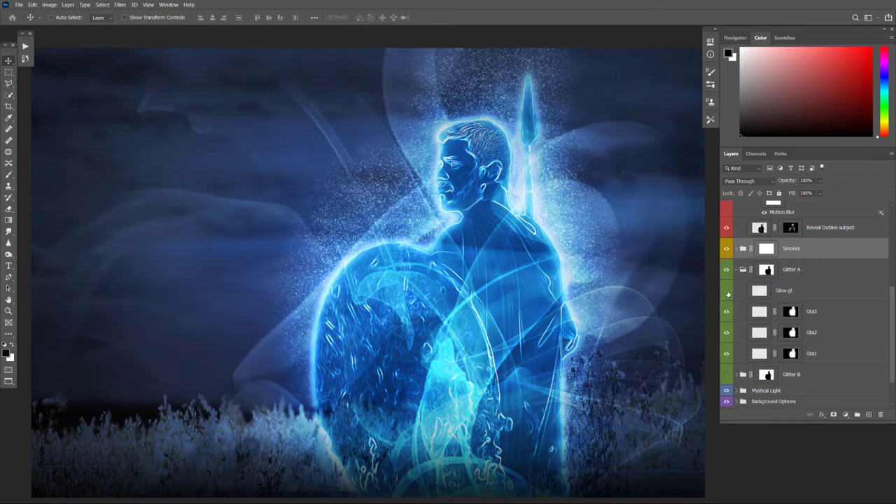
{"action": "left_click", "coordinate": [727, 291]}
{"action": "left_click", "coordinate": [727, 333]}
{"action": "left_click", "coordinate": [727, 354]}
Shift Glow gl through Gta1 down together, collapse Glitter A, and show both Glitter groups
{"action": "left_click", "coordinate": [760, 293]}
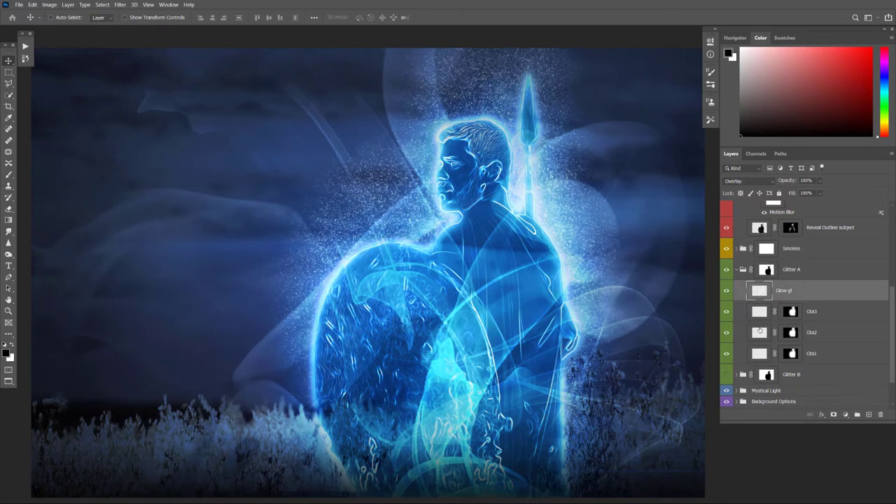
{"action": "left_click", "coordinate": [760, 354], "text": "shift"}
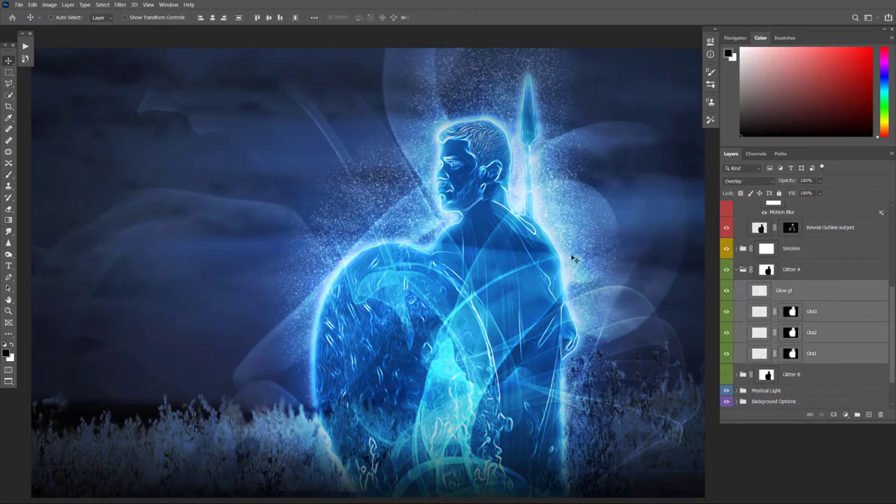
{"action": "mouse_move", "coordinate": [430, 221]}
{"action": "left_mouse_down"}
{"action": "mouse_move", "coordinate": [432, 248]}
{"action": "mouse_move", "coordinate": [412, 224]}
{"action": "mouse_move", "coordinate": [432, 227]}
{"action": "mouse_move", "coordinate": [432, 249]}
{"action": "left_mouse_up"}
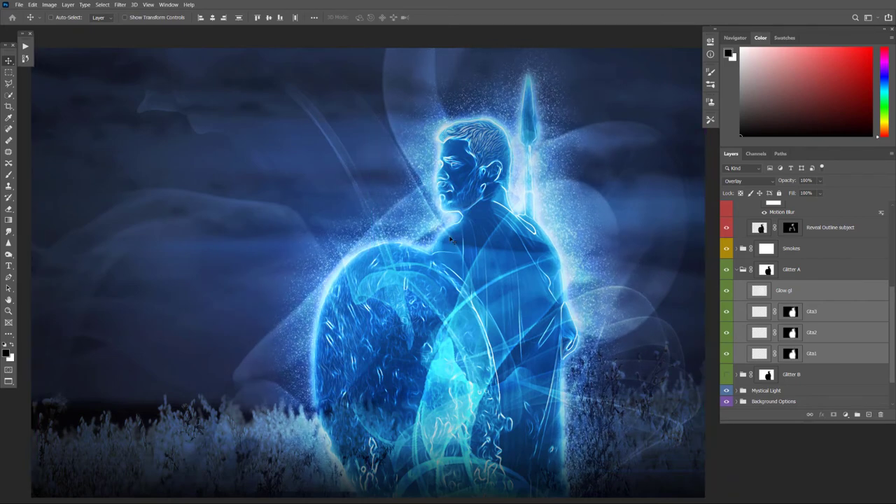
{"action": "left_click", "coordinate": [742, 271]}
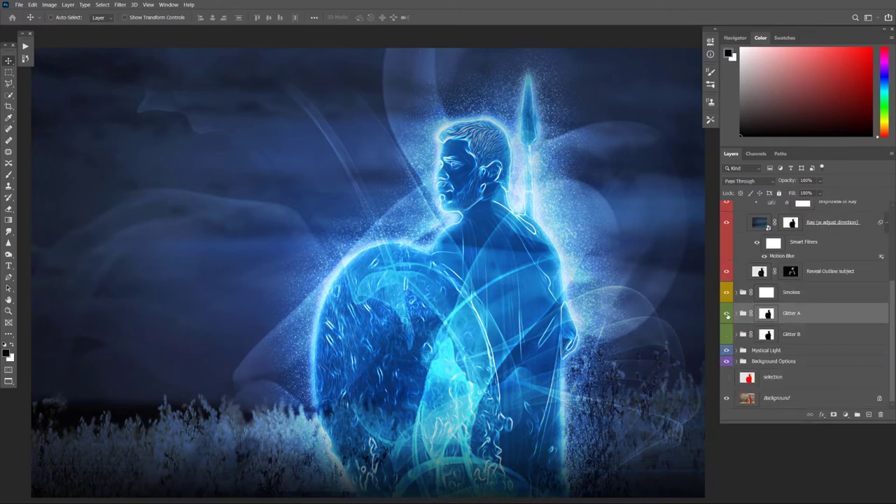
{"action": "left_click", "coordinate": [727, 315]}
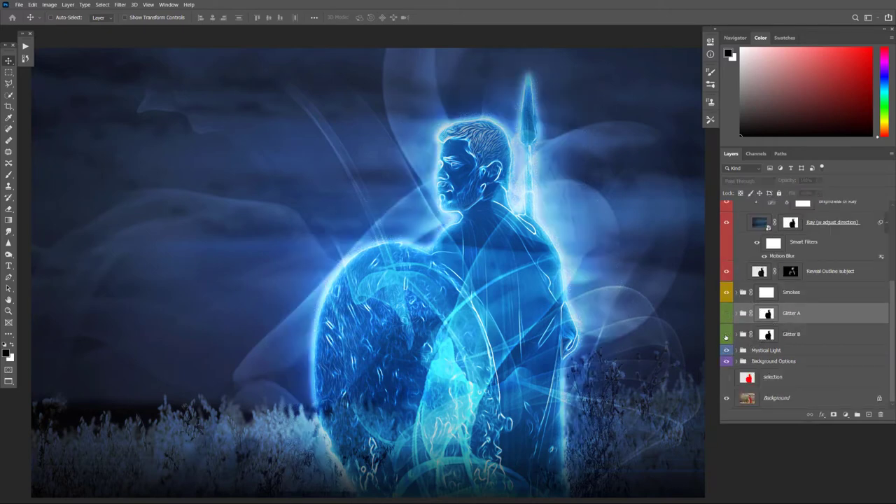
{"action": "left_click", "coordinate": [727, 335]}
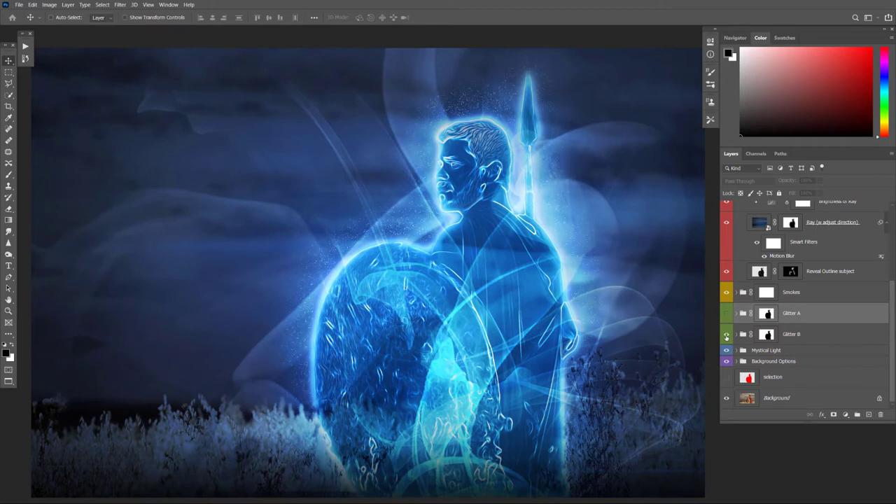
{"action": "left_click", "coordinate": [727, 314]}
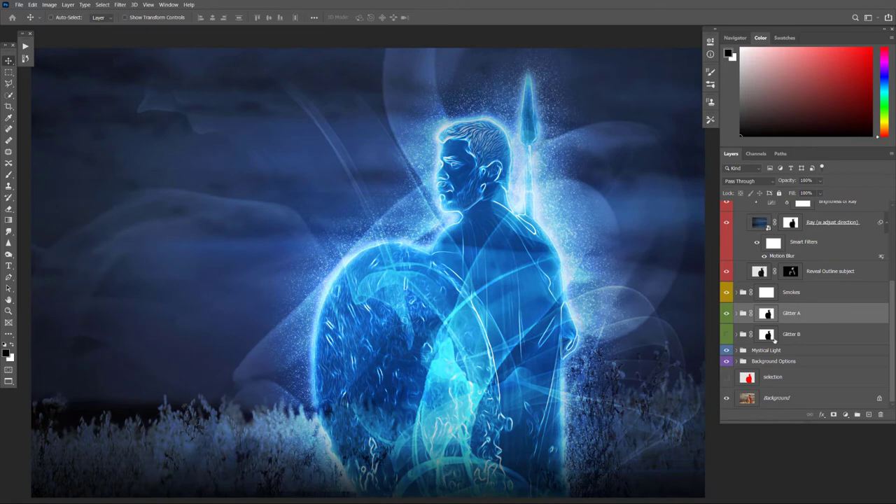
{"action": "left_click", "coordinate": [766, 351]}
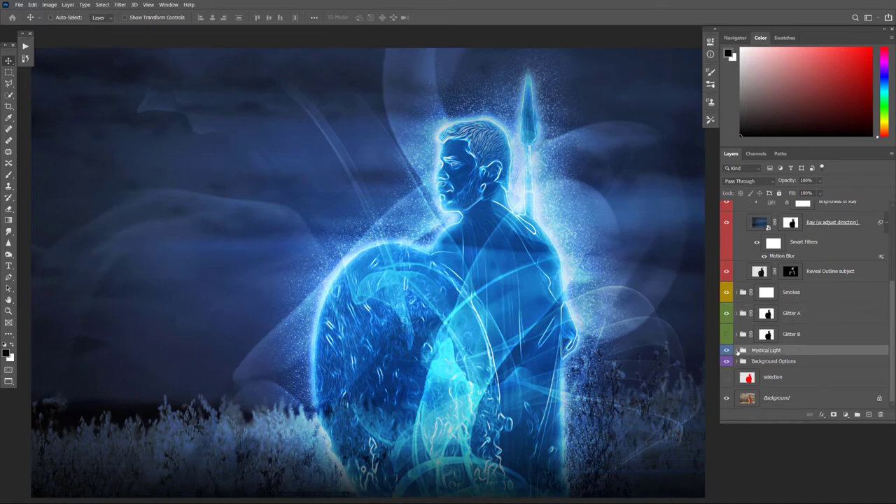
Expand Mystical Light and compare the Outside Glow 2 and Enhance Glow layers on and off
{"action": "left_click", "coordinate": [738, 351]}
{"action": "scroll", "coordinate": [805, 347], "scroll_direction": "down", "scroll_amount": 3}
{"action": "scroll", "coordinate": [813, 343], "scroll_direction": "down", "scroll_amount": 2}
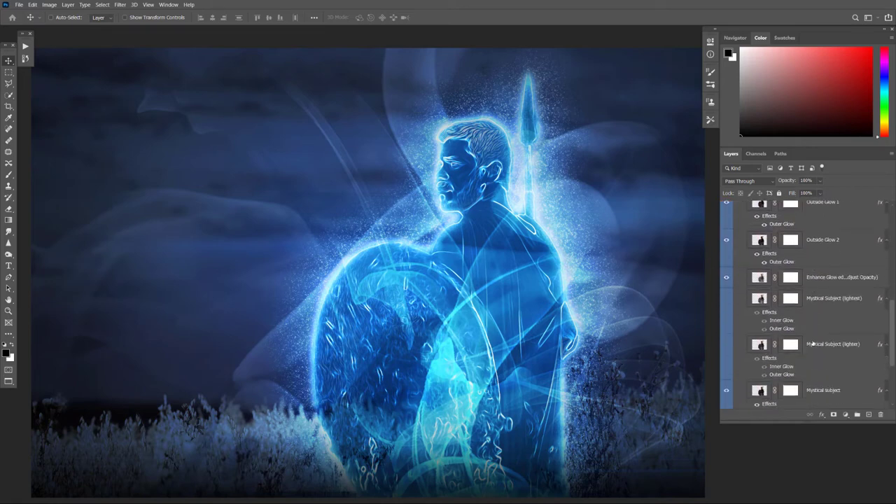
{"action": "scroll", "coordinate": [813, 343], "scroll_direction": "up", "scroll_amount": 1}
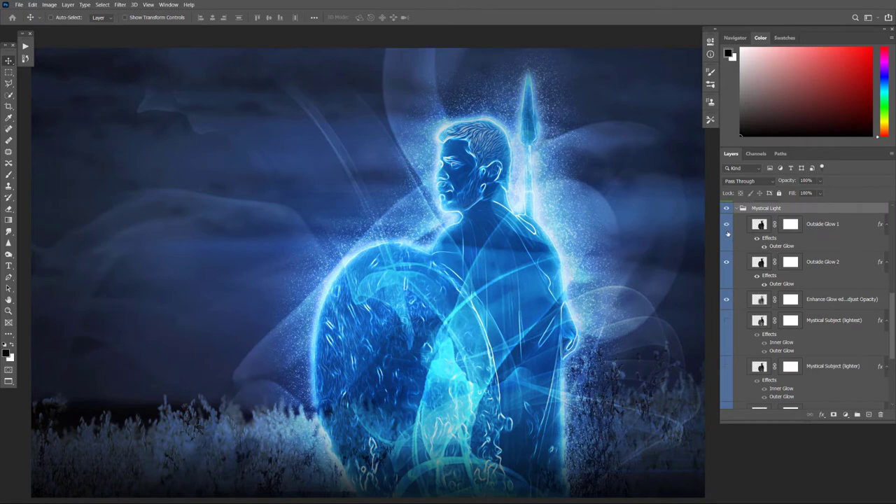
{"action": "left_click", "coordinate": [727, 264]}
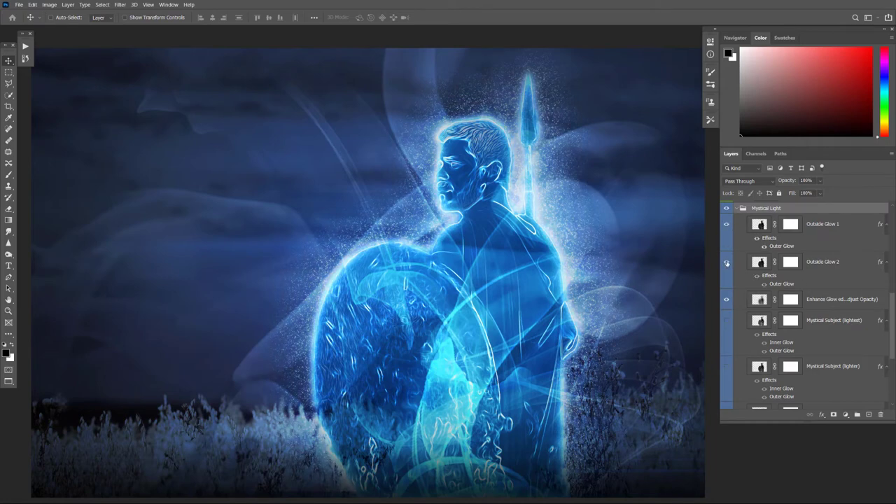
{"action": "left_click", "coordinate": [727, 264]}
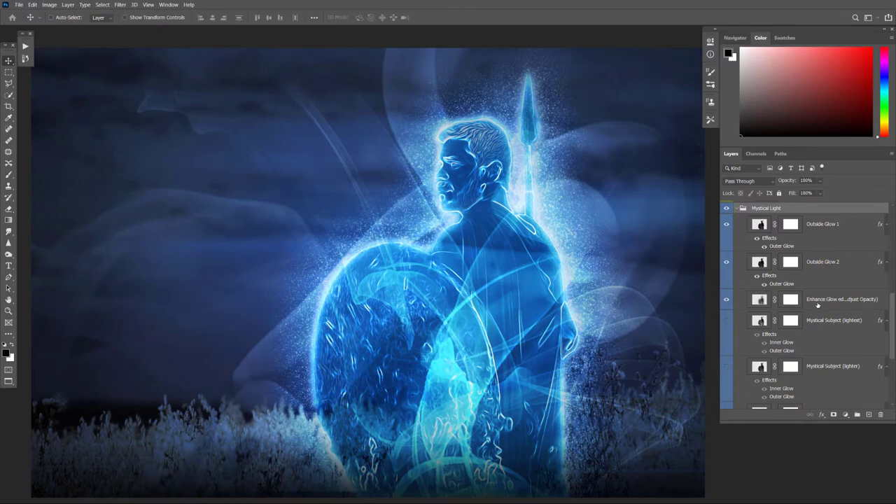
{"action": "left_click", "coordinate": [727, 301]}
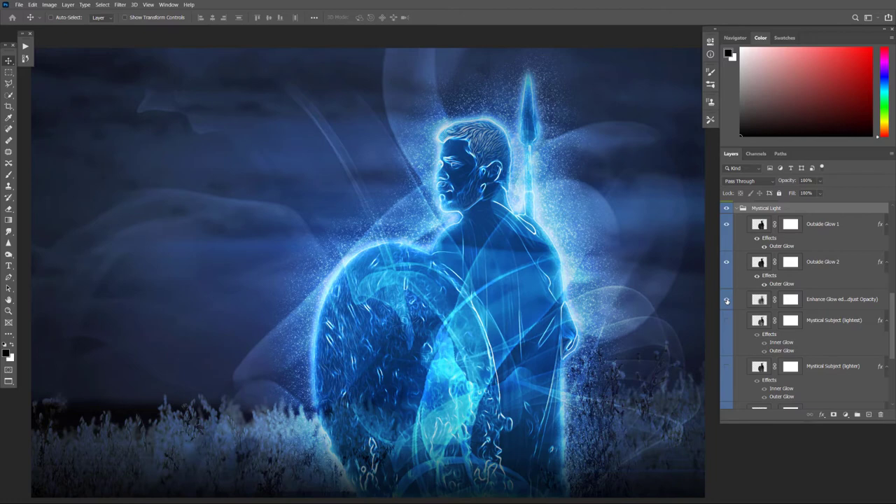
{"action": "left_click", "coordinate": [727, 301]}
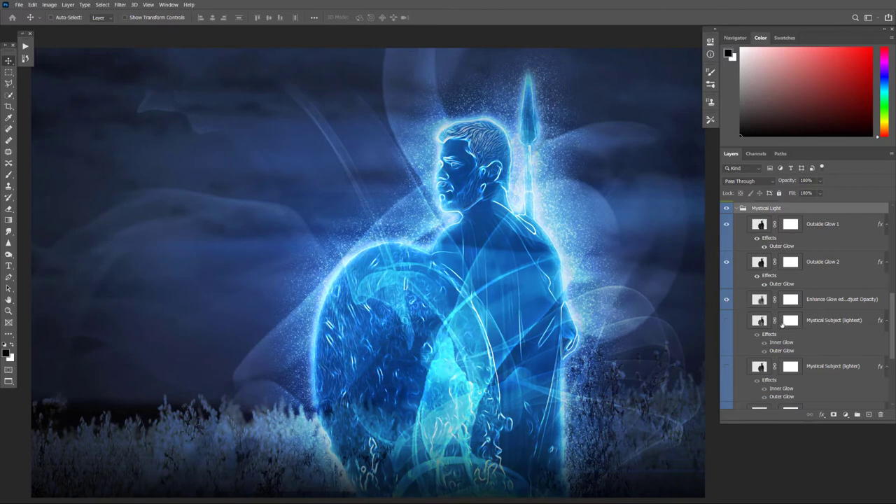
Preview the lighter and lightest Mystical Subject variants, keeping only the standard Mystical subject visible
{"action": "scroll", "coordinate": [820, 335], "scroll_direction": "down", "scroll_amount": 3}
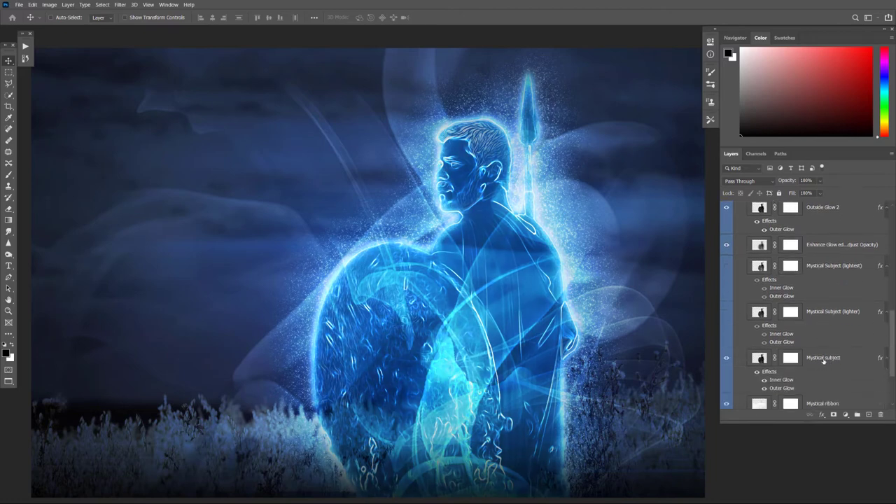
{"action": "left_click", "coordinate": [727, 357]}
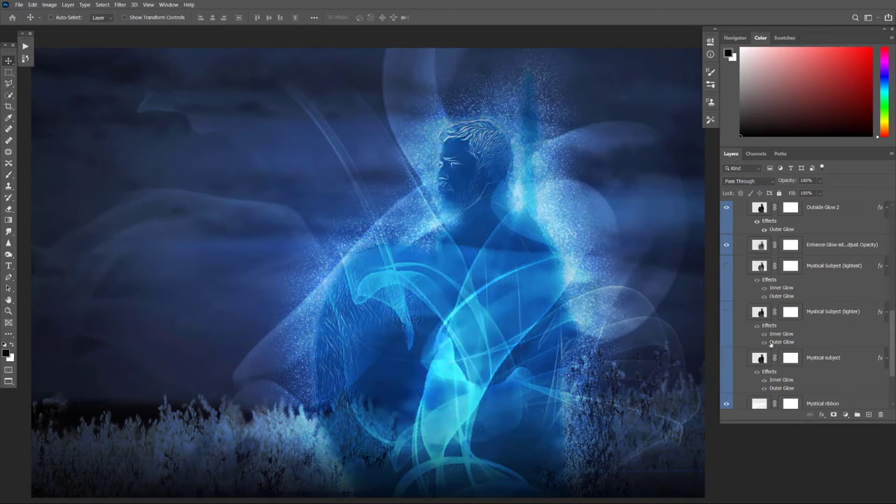
{"action": "left_click", "coordinate": [727, 312]}
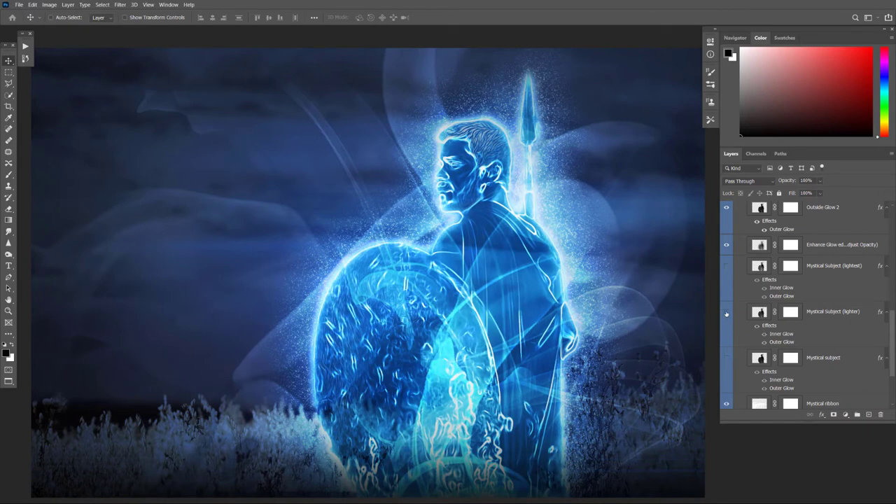
{"action": "left_click", "coordinate": [727, 313]}
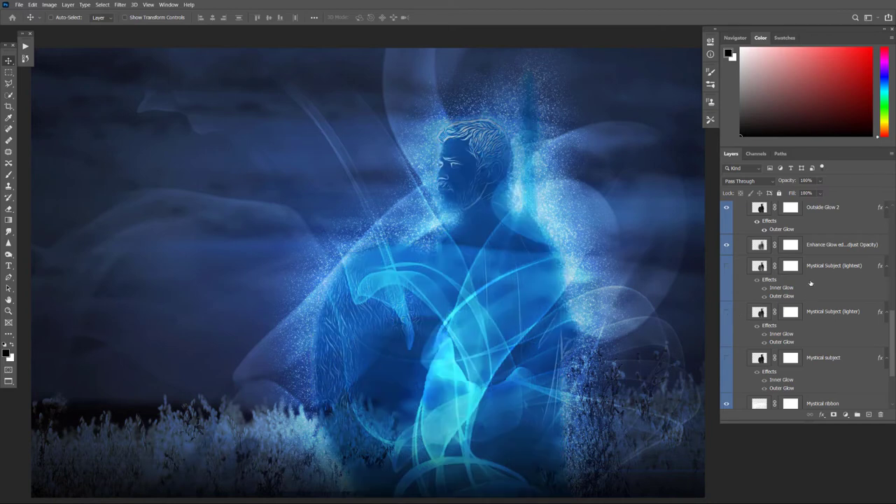
{"action": "left_click", "coordinate": [727, 267]}
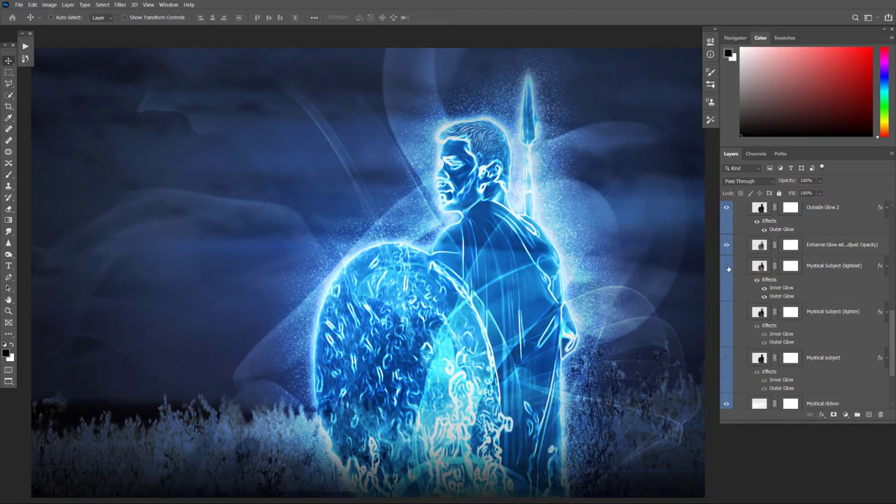
{"action": "left_click", "coordinate": [728, 267]}
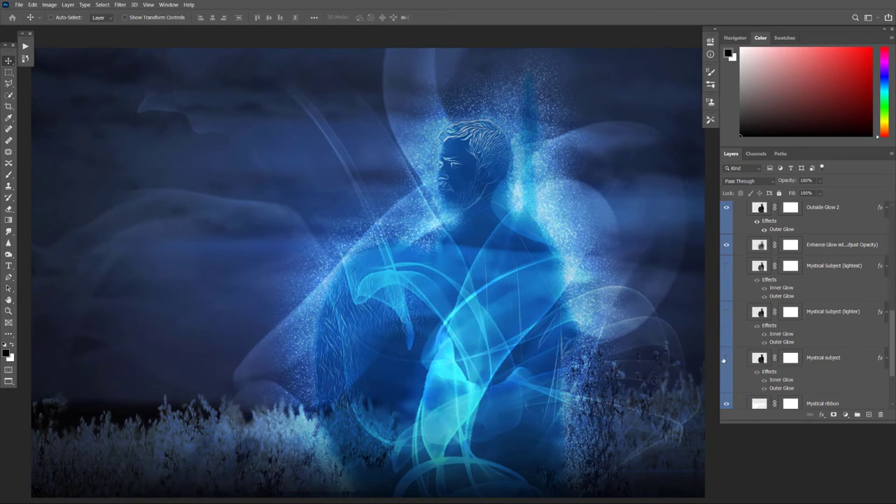
{"action": "left_click", "coordinate": [725, 358]}
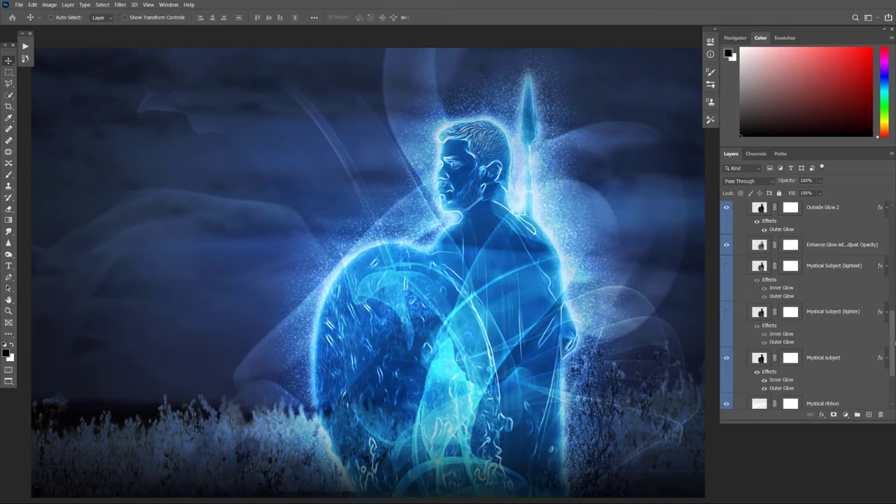
{"action": "scroll", "coordinate": [755, 325], "scroll_direction": "down", "scroll_amount": 3}
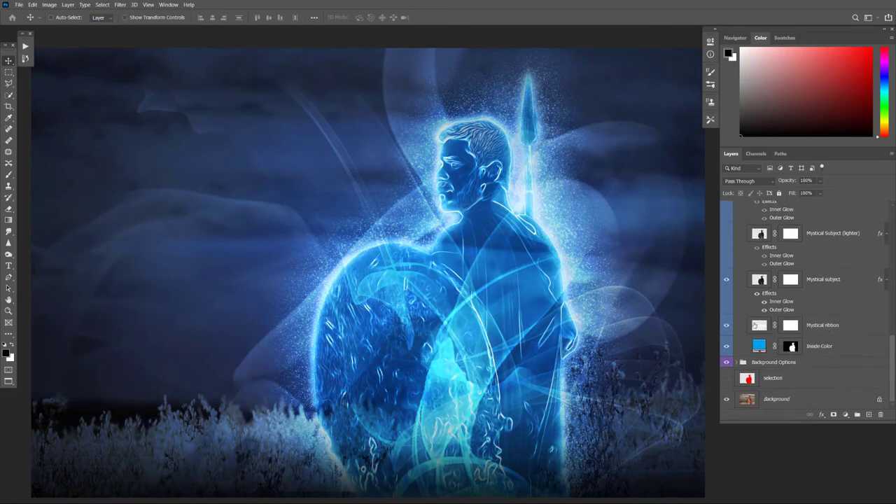
Check the Mystical ribbon swirls on and off, then drag them slightly up and right
{"action": "left_click", "coordinate": [755, 325]}
{"action": "left_click", "coordinate": [727, 325]}
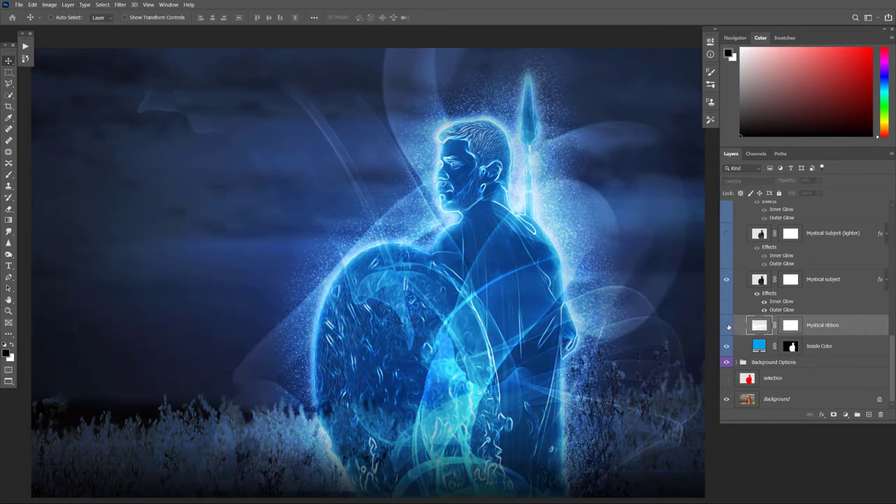
{"action": "left_click", "coordinate": [727, 325]}
{"action": "mouse_move", "coordinate": [388, 376]}
{"action": "left_mouse_down"}
{"action": "mouse_move", "coordinate": [320, 330]}
{"action": "mouse_move", "coordinate": [375, 331]}
{"action": "mouse_move", "coordinate": [397, 364]}
{"action": "left_mouse_up"}
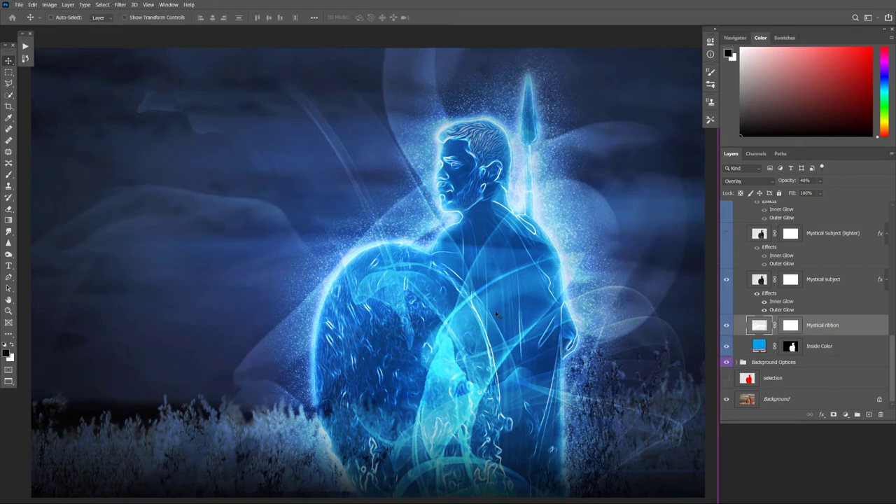
Set the Inside Color fill to the lighter blue 6698ff in its Color Picker
{"action": "left_click", "coordinate": [758, 348]}
{"action": "double_click", "coordinate": [758, 347]}
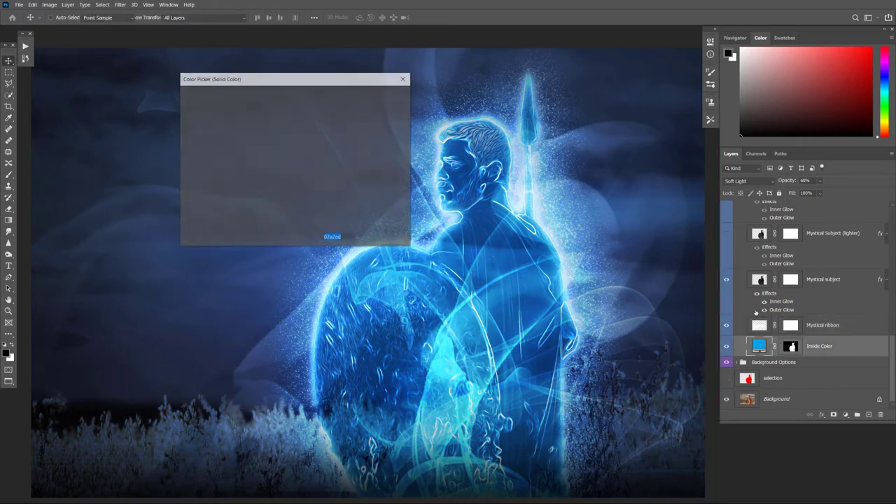
{"action": "left_click_drag", "start_coordinate": [327, 81], "coordinate": [719, 46]}
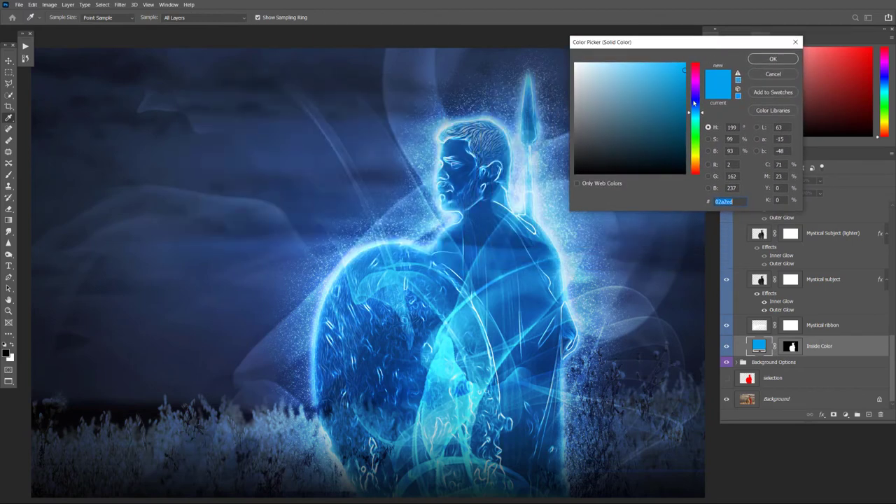
{"action": "left_click_drag", "start_coordinate": [694, 103], "coordinate": [681, 63]}
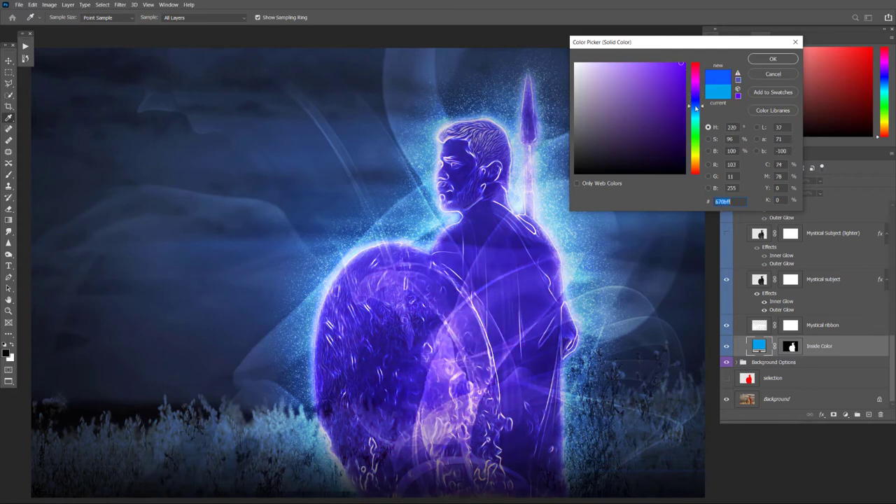
{"action": "left_click_drag", "start_coordinate": [695, 93], "coordinate": [696, 107]}
{"action": "left_click_drag", "start_coordinate": [659, 79], "coordinate": [641, 63]}
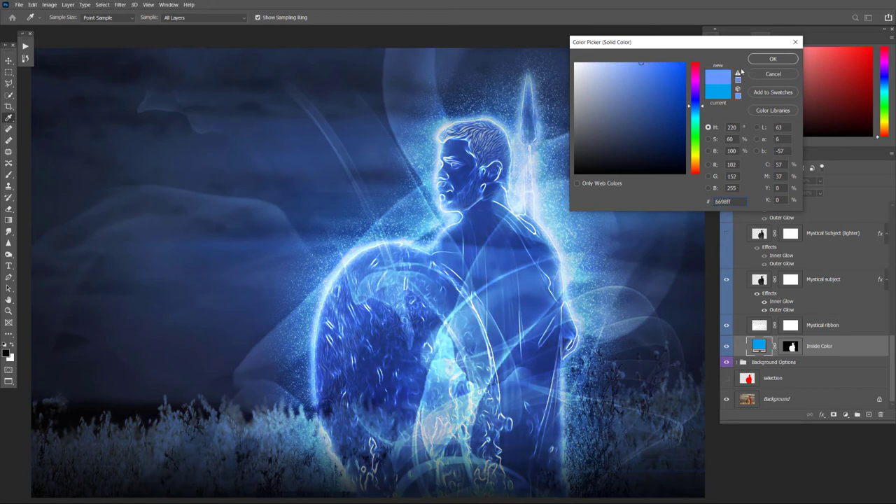
{"action": "left_click", "coordinate": [768, 61]}
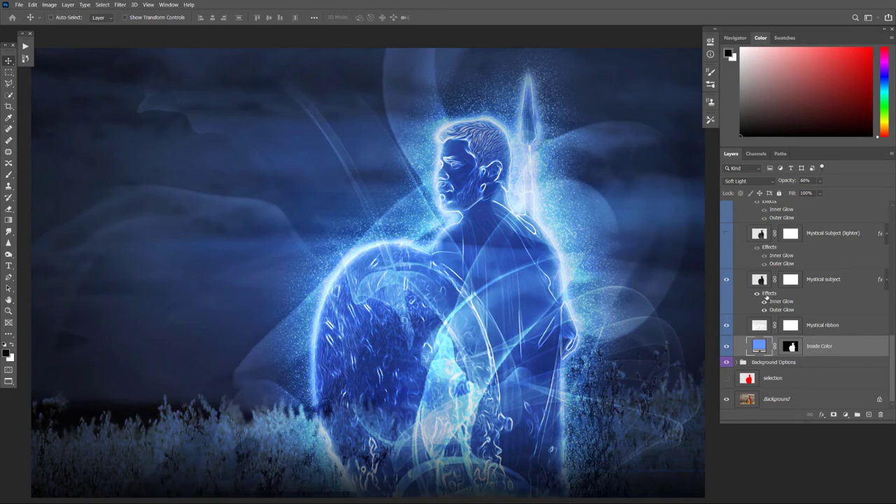
{"action": "scroll", "coordinate": [762, 310], "scroll_direction": "up", "scroll_amount": 3}
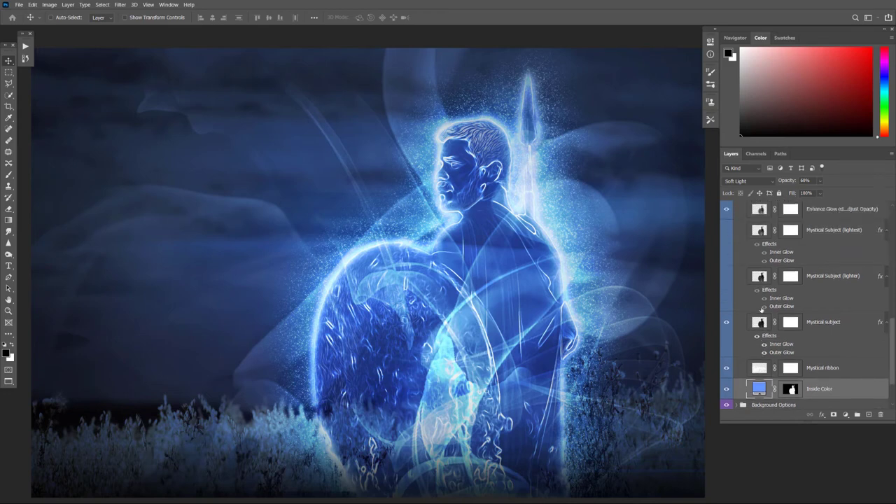
{"action": "scroll", "coordinate": [762, 310], "scroll_direction": "up", "scroll_amount": 5}
{"action": "scroll", "coordinate": [757, 297], "scroll_direction": "up", "scroll_amount": 5}
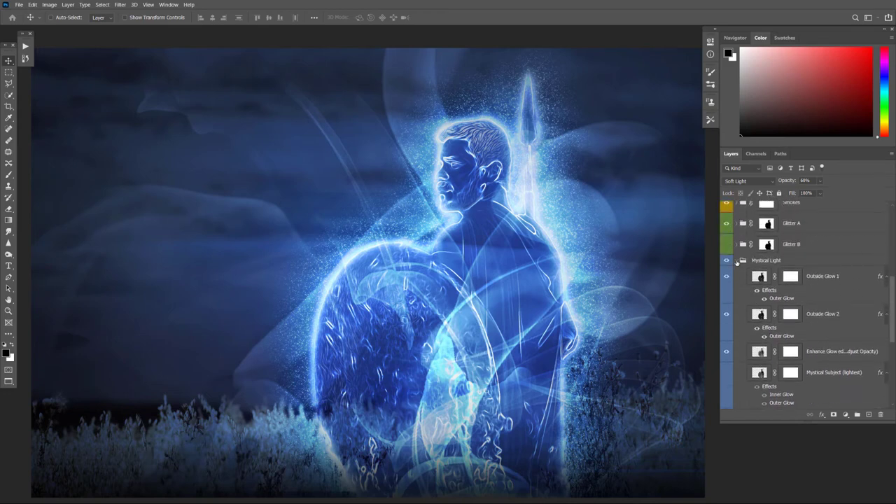
{"action": "left_click", "coordinate": [743, 260]}
{"action": "left_click", "coordinate": [739, 361]}
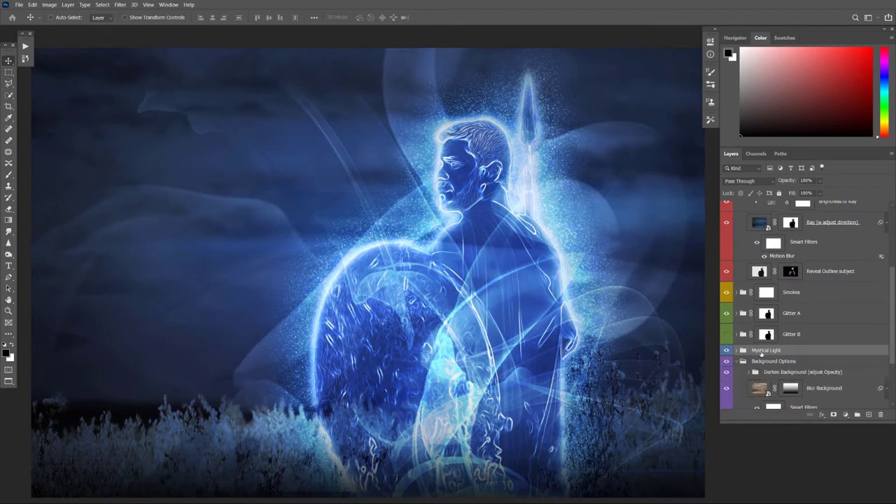
{"action": "scroll", "coordinate": [753, 357], "scroll_direction": "down", "scroll_amount": 3}
{"action": "scroll", "coordinate": [760, 353], "scroll_direction": "down", "scroll_amount": 3}
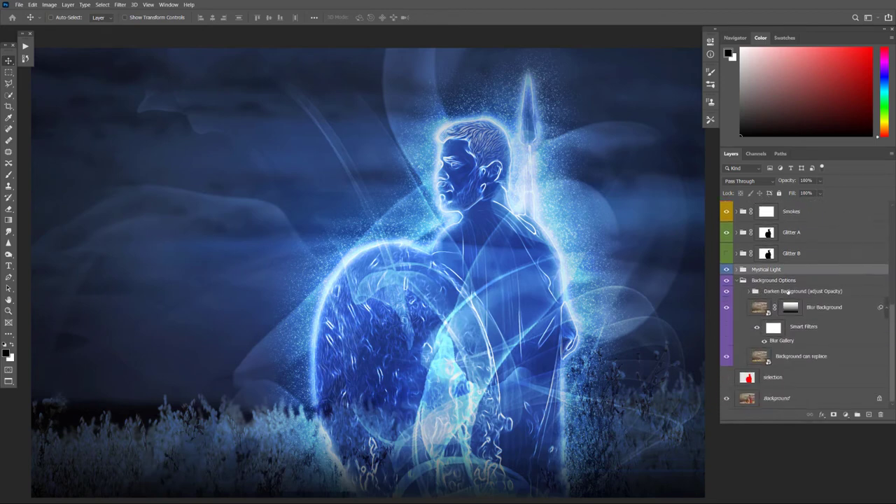
{"action": "left_click", "coordinate": [749, 292]}
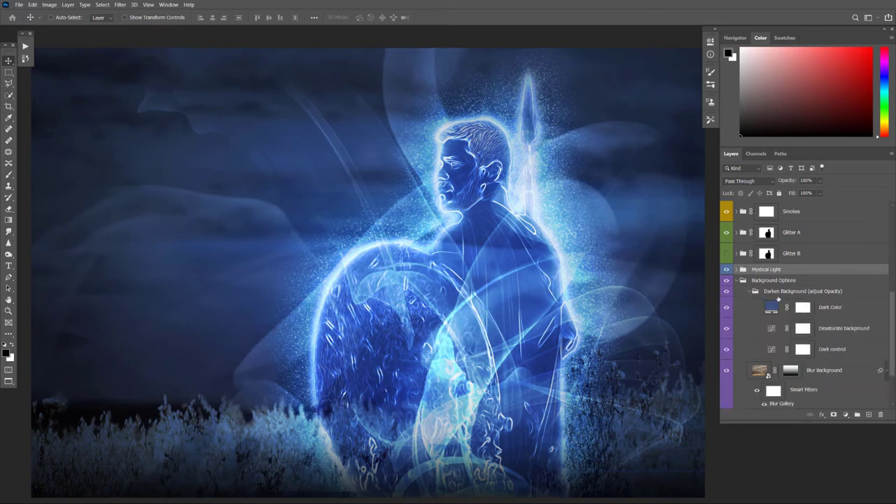
{"action": "scroll", "coordinate": [807, 318], "scroll_direction": "down", "scroll_amount": 1}
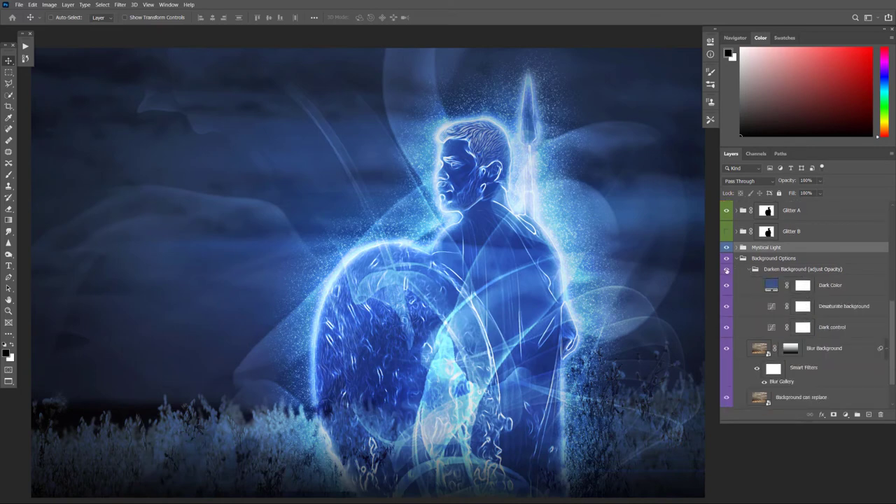
{"action": "left_click", "coordinate": [727, 271]}
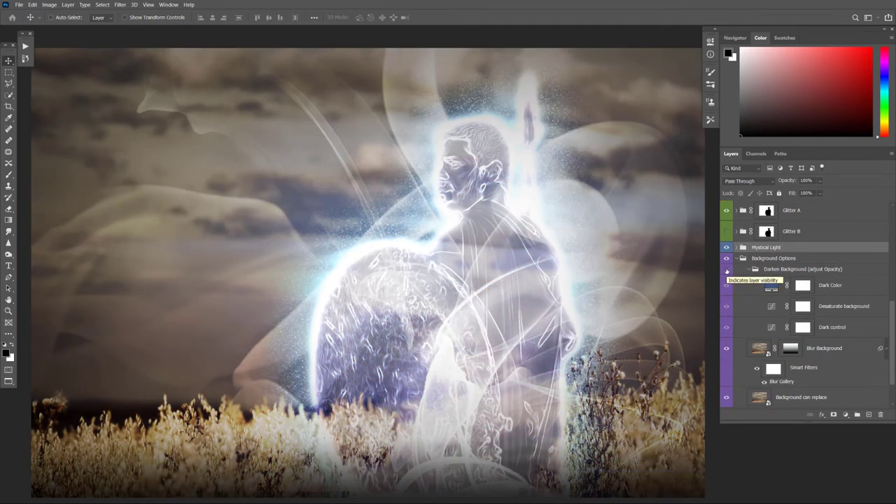
{"action": "left_click", "coordinate": [727, 270]}
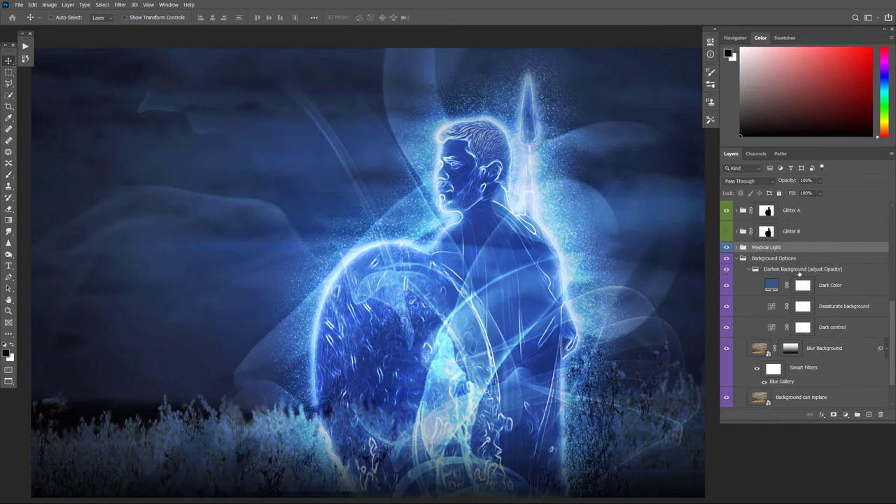
{"action": "left_click", "coordinate": [800, 270]}
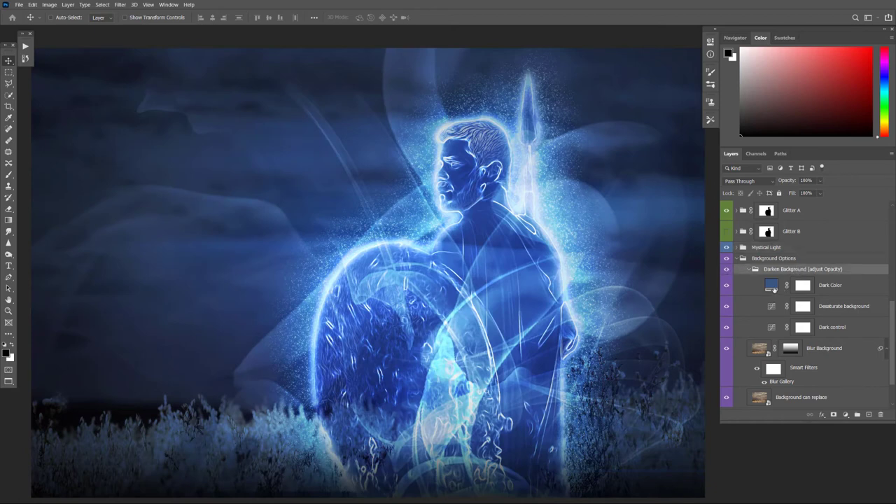
Set Dark Color opacity to about 90% and make the Desaturate background layer visible
{"action": "left_click", "coordinate": [772, 286]}
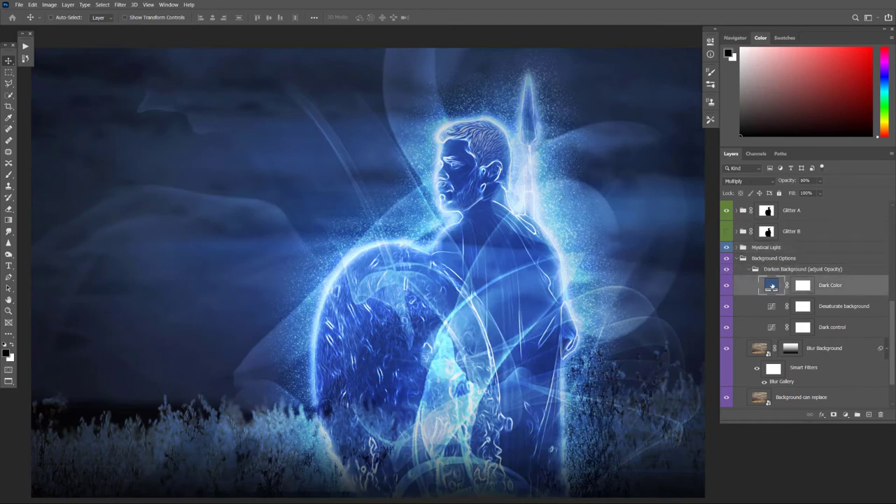
{"action": "left_click", "coordinate": [790, 183]}
{"action": "type", "text": "6"}
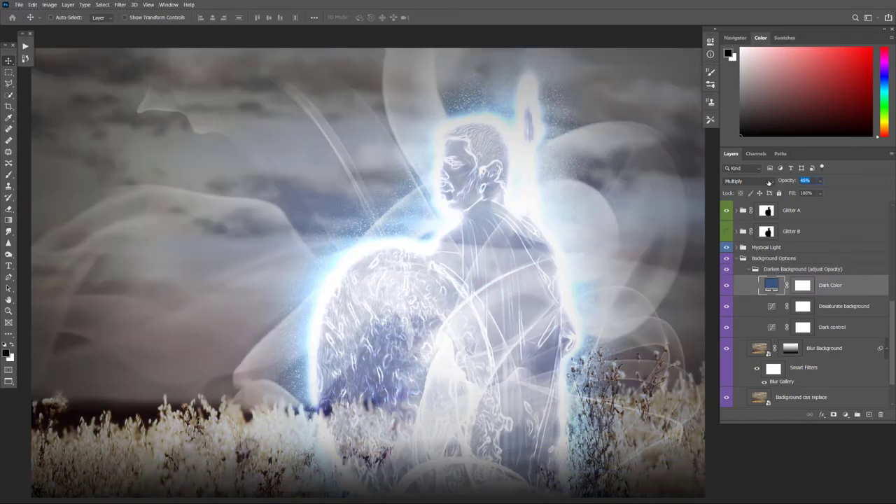
{"action": "type", "text": "4"}
{"action": "left_click_drag", "start_coordinate": [781, 183], "coordinate": [789, 181]}
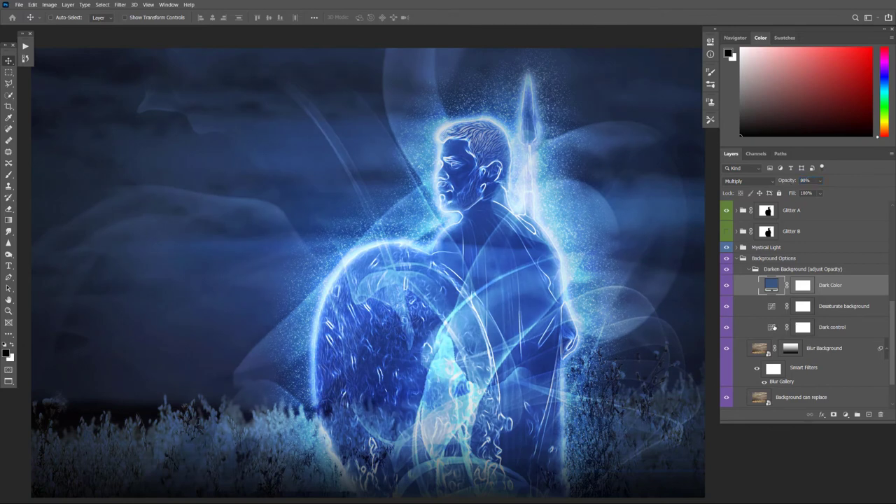
{"action": "left_click", "coordinate": [771, 307]}
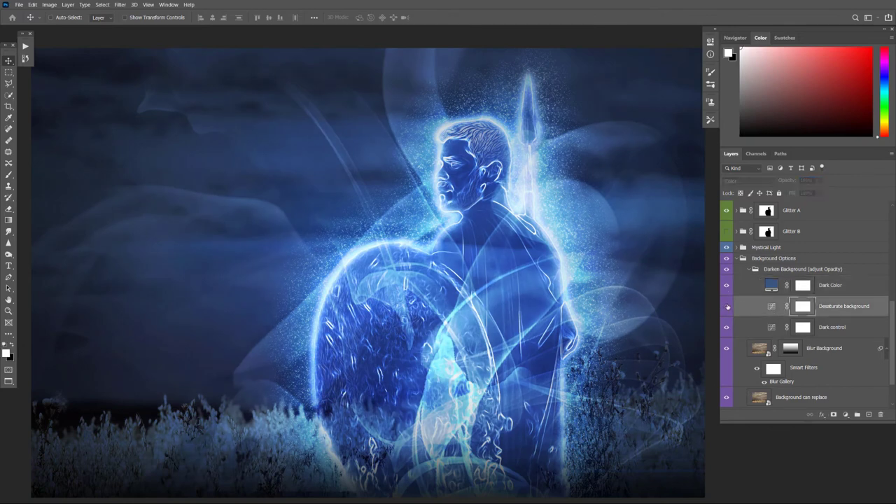
{"action": "left_click", "coordinate": [728, 307]}
Bring the Dark control layer to 100% opacity and collapse the Darken Background group
{"action": "left_click", "coordinate": [772, 331]}
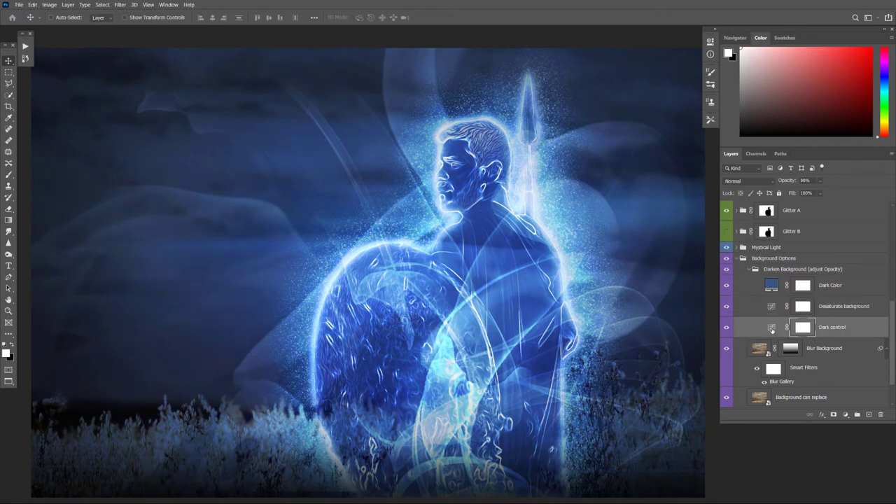
{"action": "left_click_drag", "start_coordinate": [793, 184], "coordinate": [744, 183]}
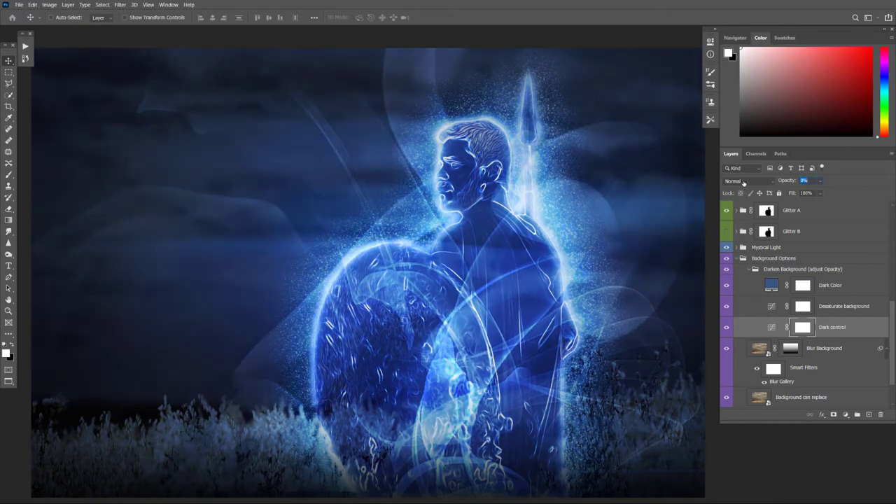
{"action": "left_click_drag", "start_coordinate": [744, 183], "coordinate": [838, 190]}
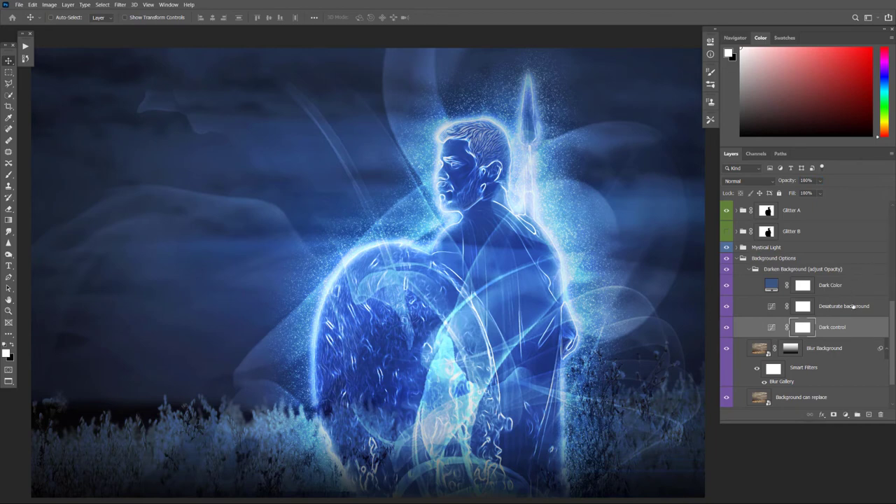
{"action": "left_click", "coordinate": [751, 271]}
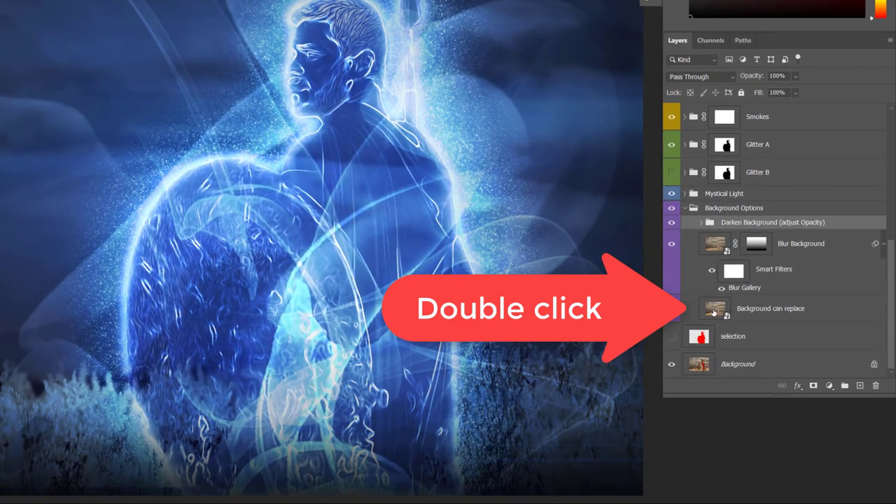
Open the Background can replace smart object's .psb contents as its own document
{"action": "double_click", "coordinate": [713, 312]}
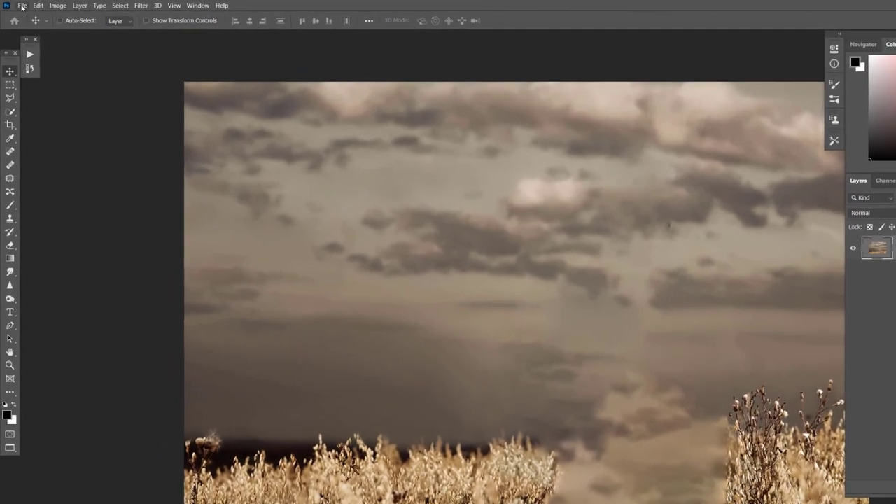
Place Embedded the dark forest photo pexels-francesco-ungaro-1671324.jpg into the smart object
{"action": "left_click", "coordinate": [19, 4]}
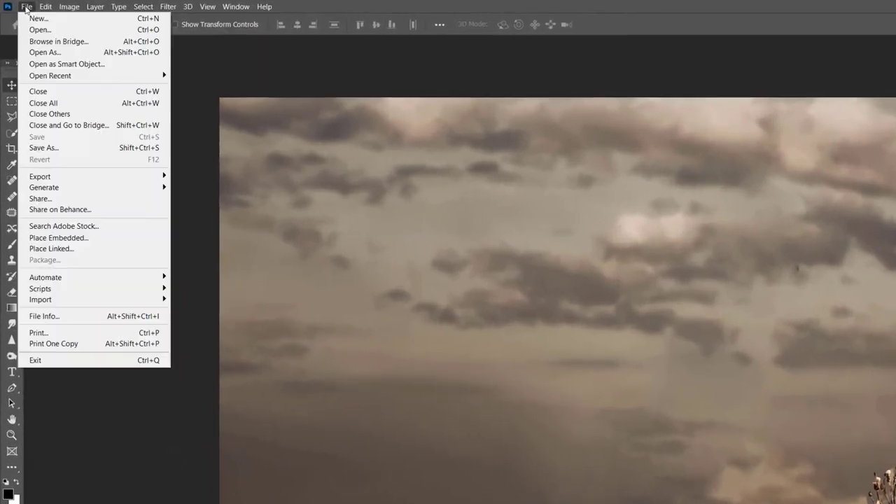
{"action": "left_click", "coordinate": [59, 238]}
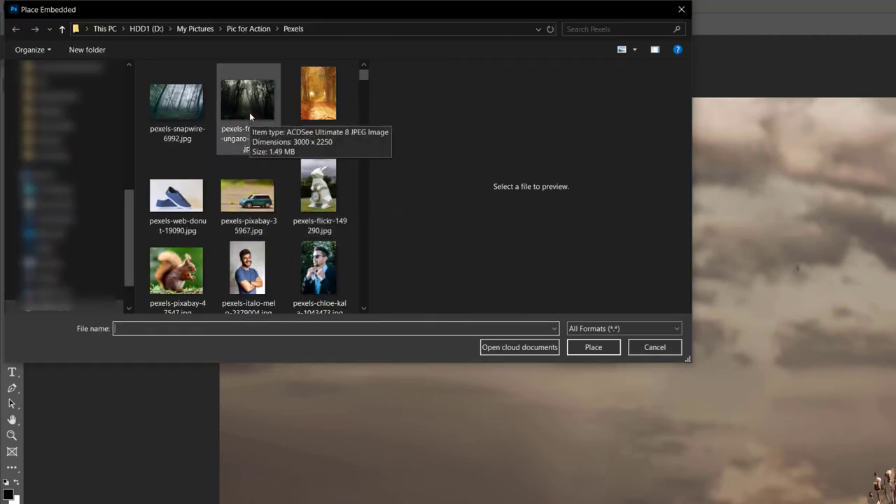
{"action": "left_click", "coordinate": [193, 111]}
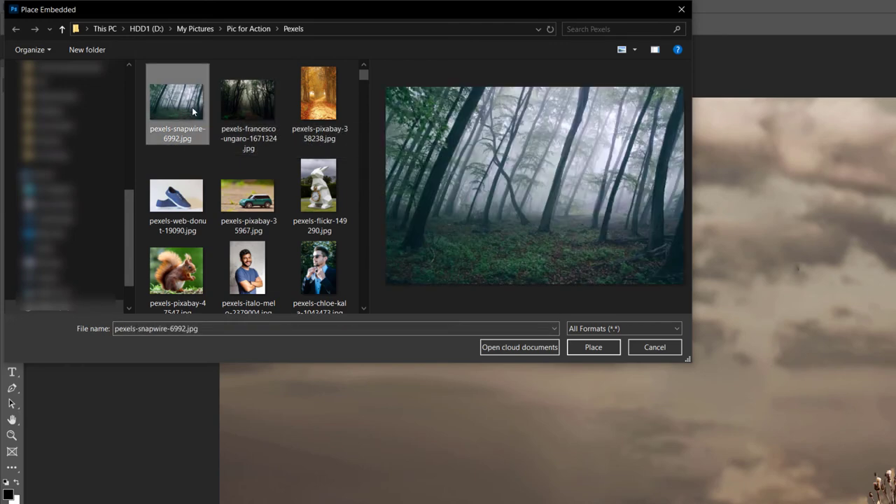
{"action": "left_click", "coordinate": [245, 108]}
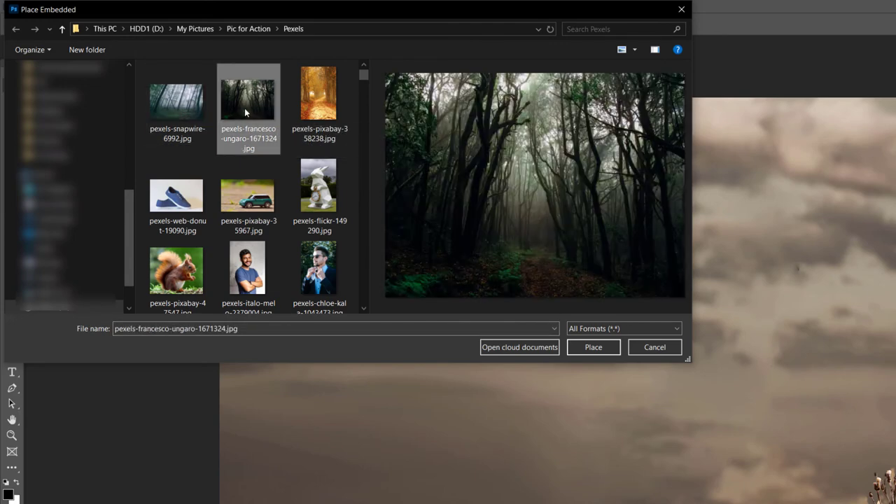
{"action": "double_click", "coordinate": [245, 108]}
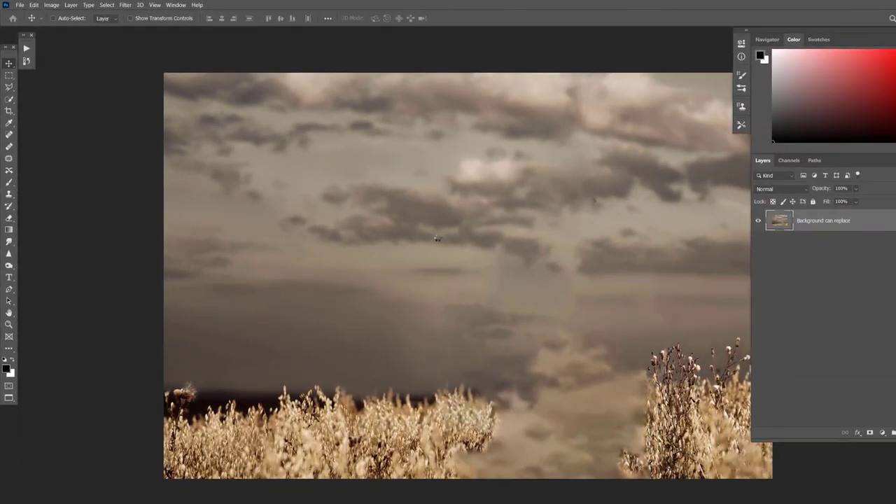
Scale the forest photo to about 28.89%, position it to cover the canvas, and commit
{"action": "scroll", "coordinate": [507, 204], "scroll_direction": "down", "scroll_amount": 3}
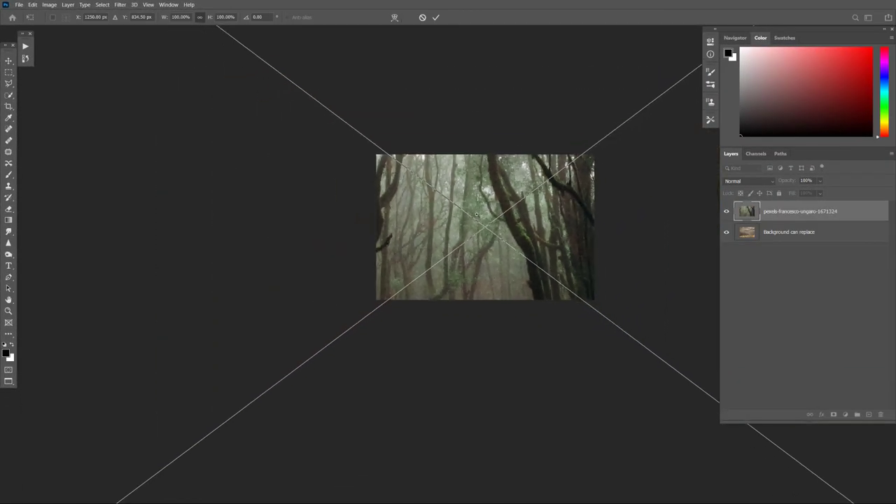
{"action": "scroll", "coordinate": [507, 204], "scroll_direction": "down", "scroll_amount": 3}
{"action": "left_click_drag", "start_coordinate": [327, 341], "coordinate": [444, 213]}
{"action": "scroll", "coordinate": [489, 220], "scroll_direction": "up", "scroll_amount": 2}
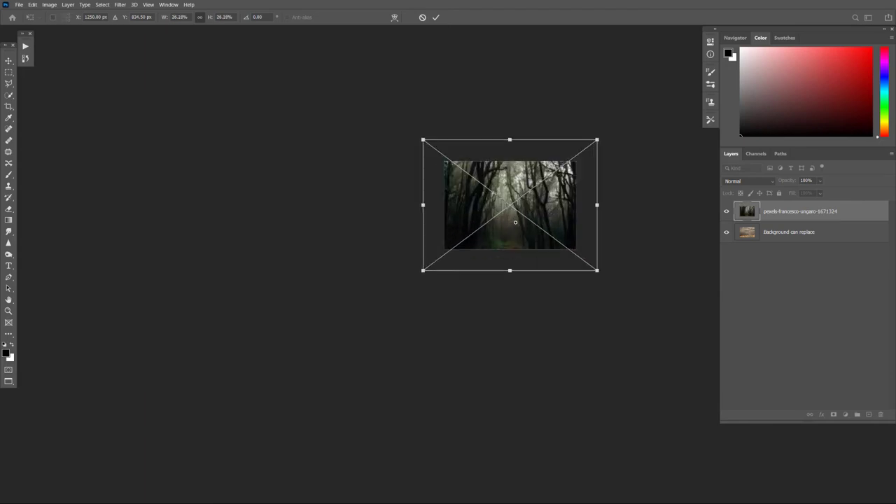
{"action": "scroll", "coordinate": [489, 220], "scroll_direction": "up", "scroll_amount": 3}
{"action": "scroll", "coordinate": [548, 229], "scroll_direction": "down", "scroll_amount": 5}
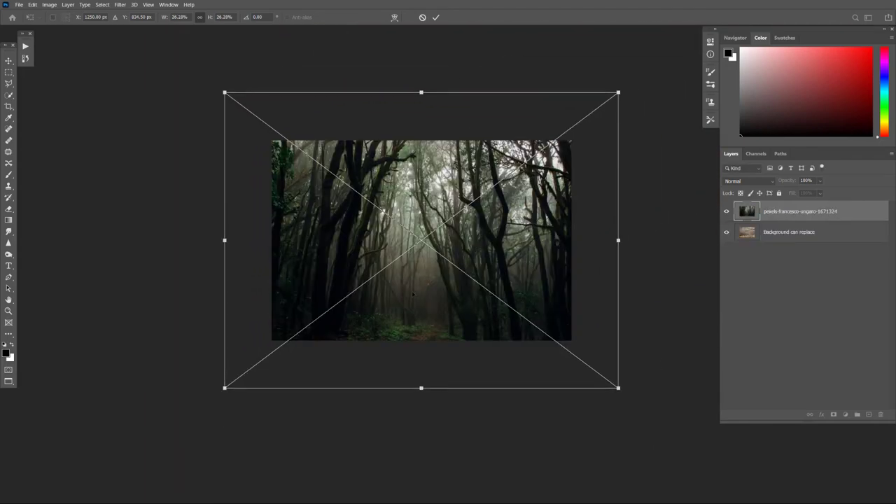
{"action": "mouse_move", "coordinate": [421, 293]}
{"action": "left_mouse_down"}
{"action": "mouse_move", "coordinate": [460, 293]}
{"action": "mouse_move", "coordinate": [451, 293]}
{"action": "left_mouse_up"}
{"action": "left_click_drag", "start_coordinate": [659, 92], "coordinate": [699, 63]}
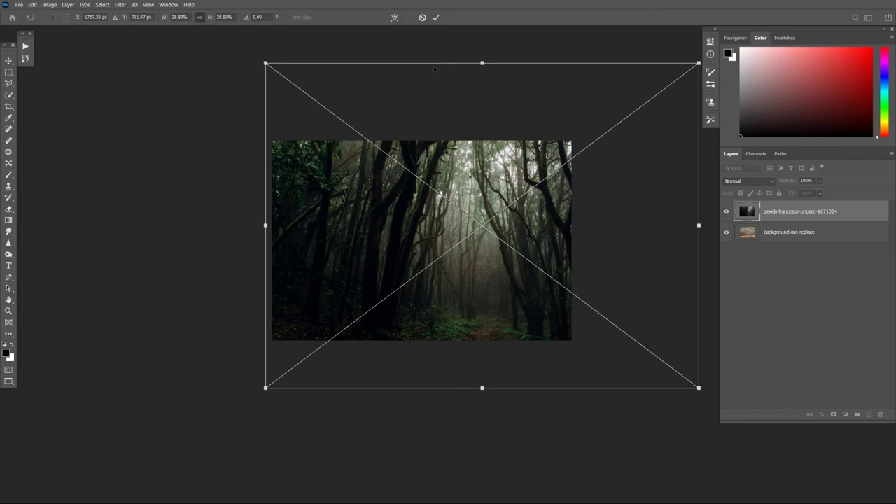
{"action": "left_click", "coordinate": [435, 17]}
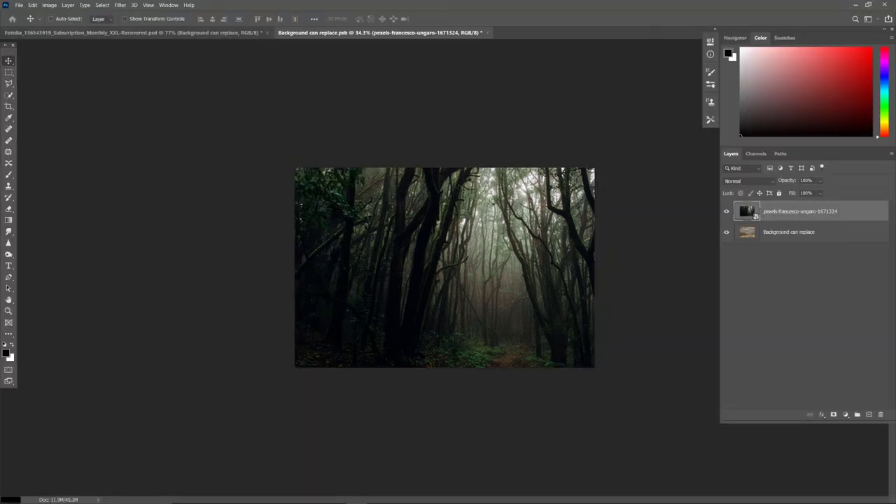
Fit the forest canvas, then save and close the background .psb smart object
{"action": "key", "text": "ctrl+0"}
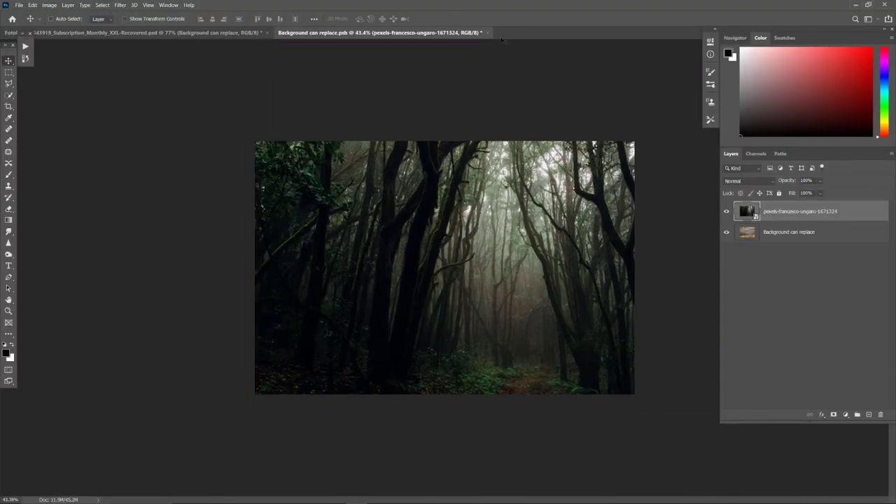
{"action": "left_click", "coordinate": [489, 32]}
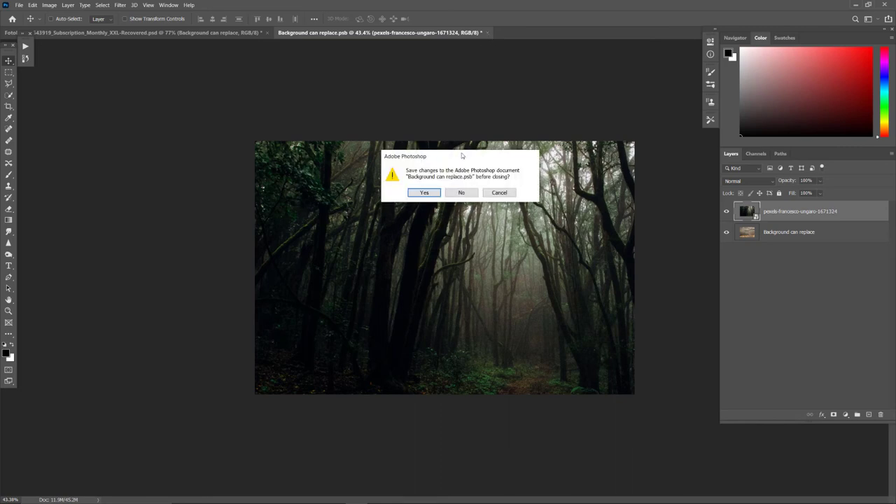
{"action": "left_click", "coordinate": [425, 194]}
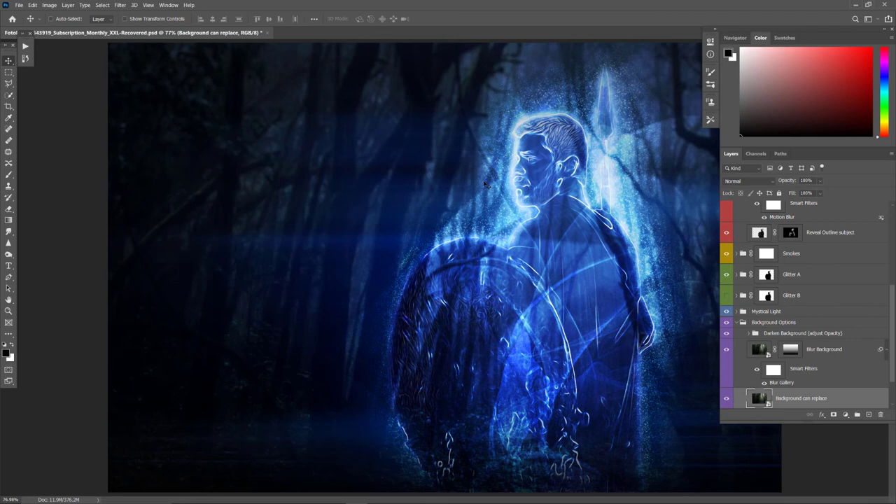
Hide Blur Background and raise the Dark control curve (79 to 152), then hide the panels
{"action": "left_click", "coordinate": [727, 350]}
{"action": "left_click", "coordinate": [748, 334]}
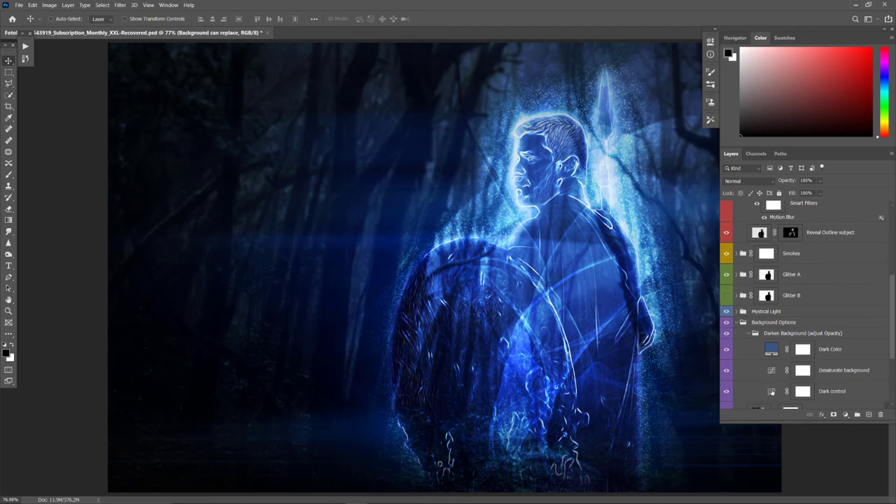
{"action": "left_click", "coordinate": [771, 393]}
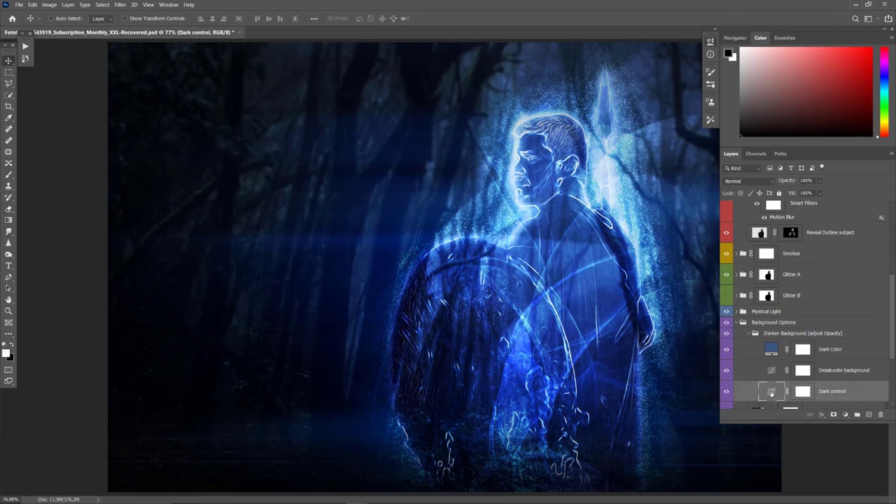
{"action": "double_click", "coordinate": [771, 393]}
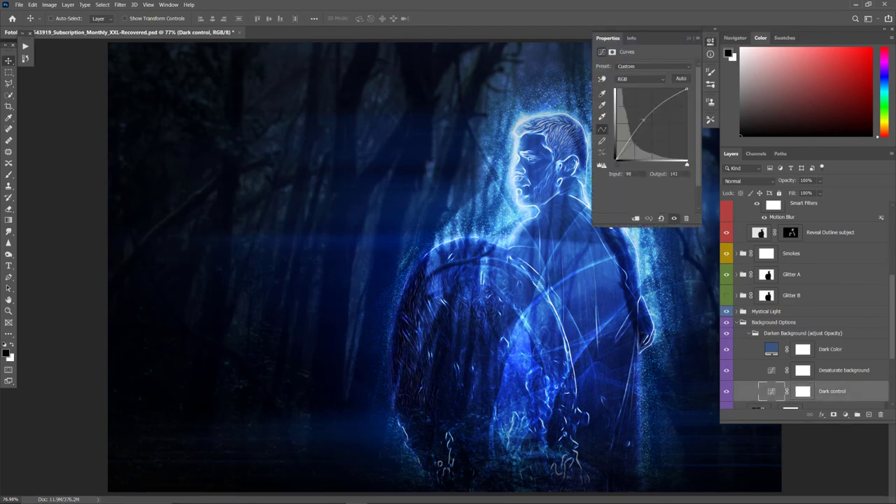
{"action": "left_click_drag", "start_coordinate": [643, 120], "coordinate": [639, 118]}
{"action": "left_click", "coordinate": [608, 38]}
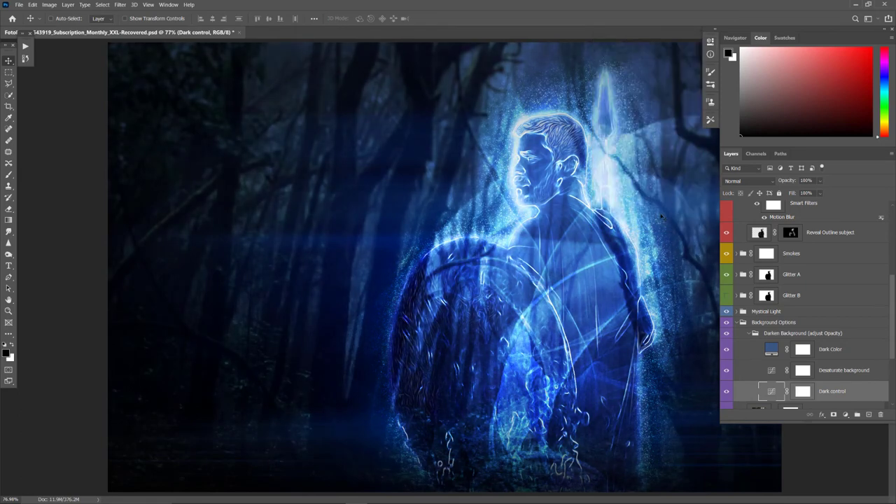
{"action": "key", "text": "Tab"}
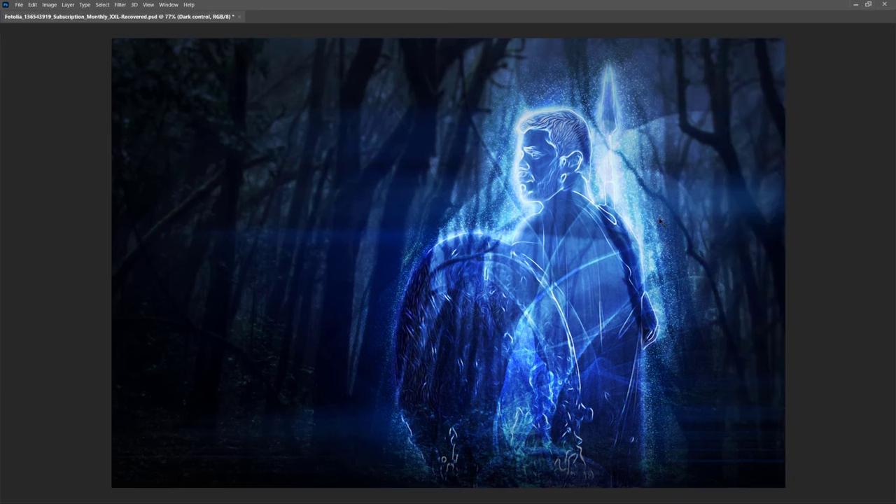
View the warrior composite full screen and enlarged, then restore panels and fit the image
{"action": "key", "text": "f"}
{"action": "key", "text": "ctrl+0"}
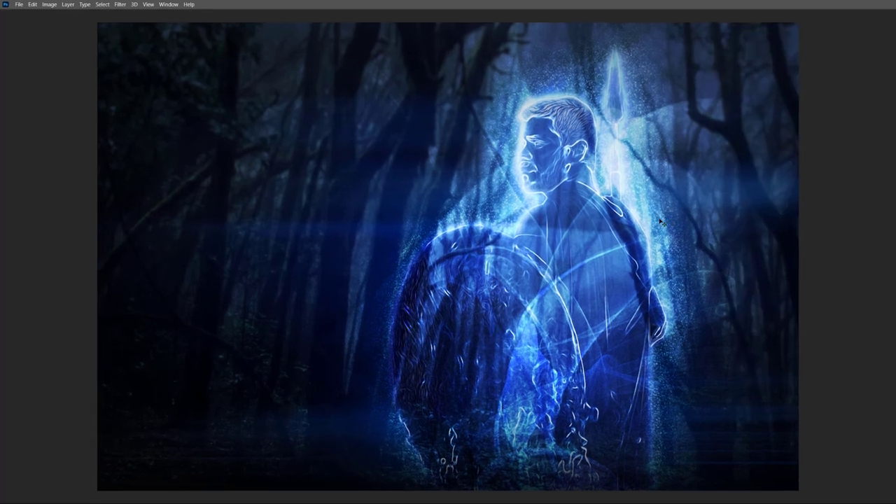
{"action": "key", "text": "ctrl+plus"}
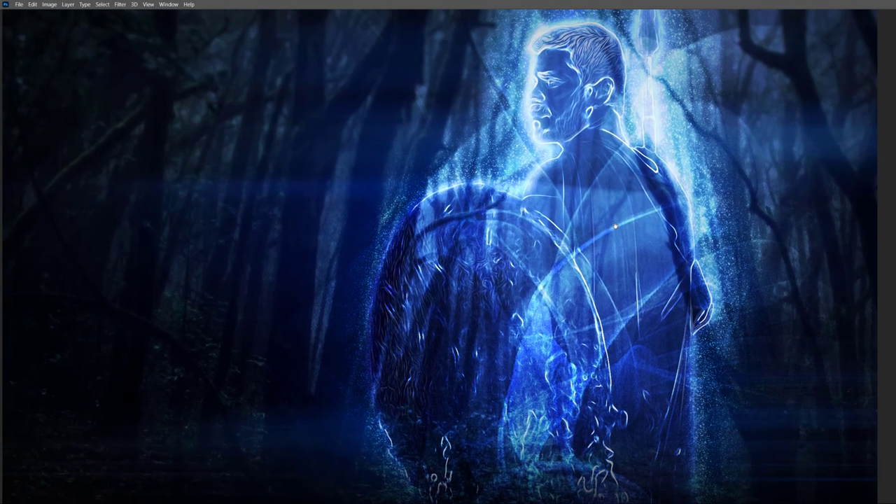
{"action": "key", "text": "Tab"}
{"action": "key", "text": "ctrl+0"}
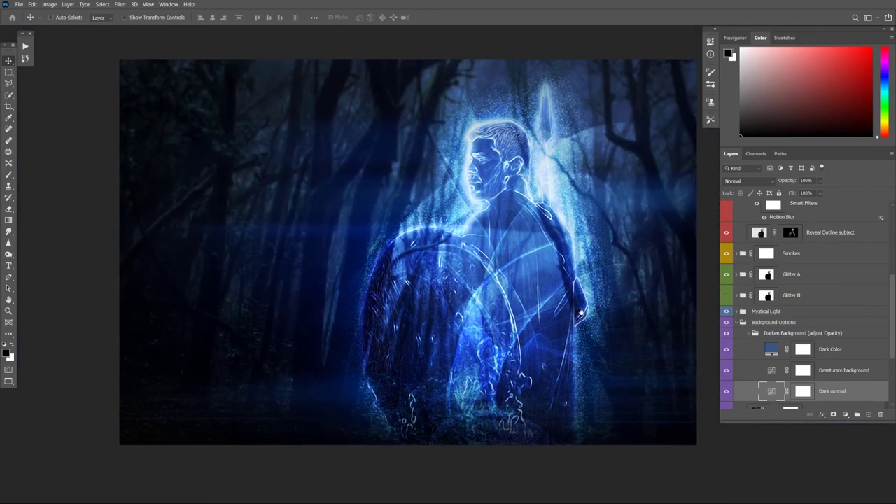
Show only the original Background photo of the warrior in the wheat field
{"action": "scroll", "coordinate": [773, 338], "scroll_direction": "down", "scroll_amount": 1}
{"action": "scroll", "coordinate": [773, 338], "scroll_direction": "down", "scroll_amount": 4}
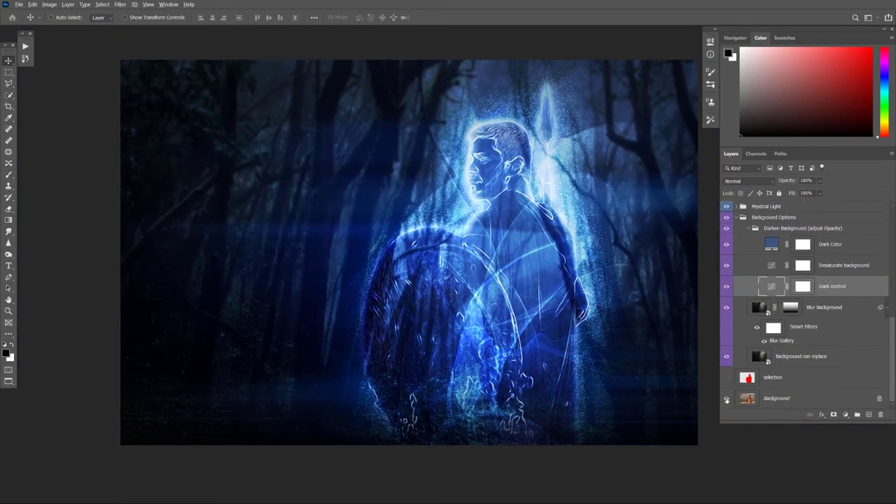
{"action": "left_click", "coordinate": [726, 400], "text": "alt"}
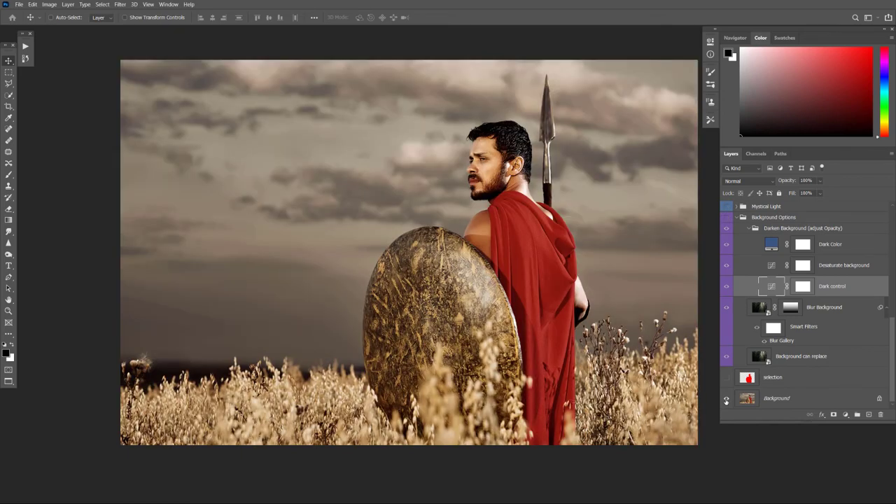
Restore all layers, check the mermaid's red Layer 1, and run the Mystery Light action
{"action": "left_click", "coordinate": [727, 400], "text": "alt"}
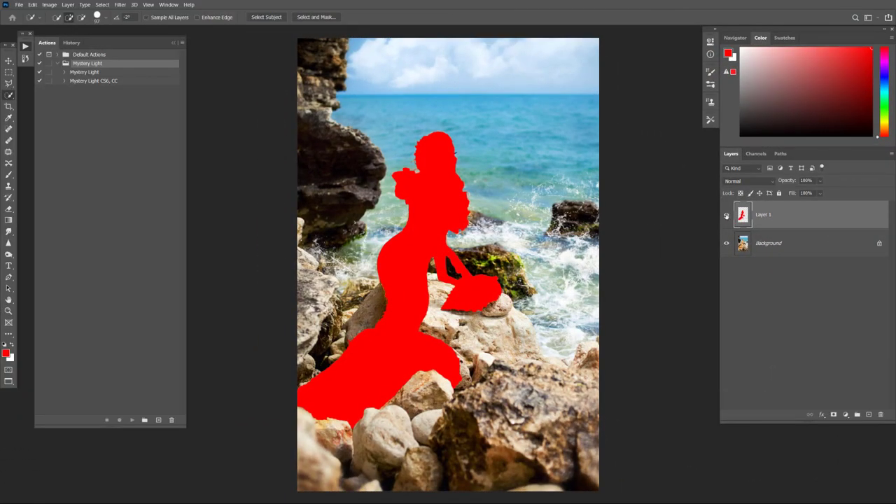
{"action": "left_click", "coordinate": [726, 215]}
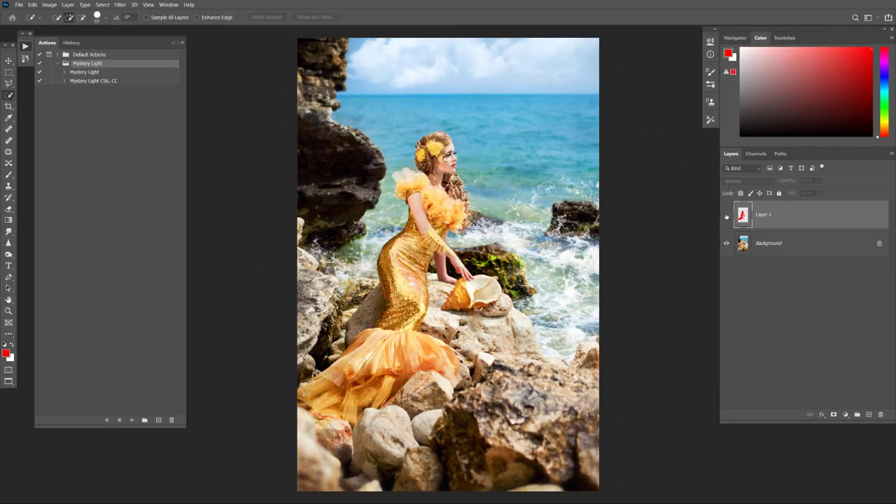
{"action": "left_click", "coordinate": [727, 215]}
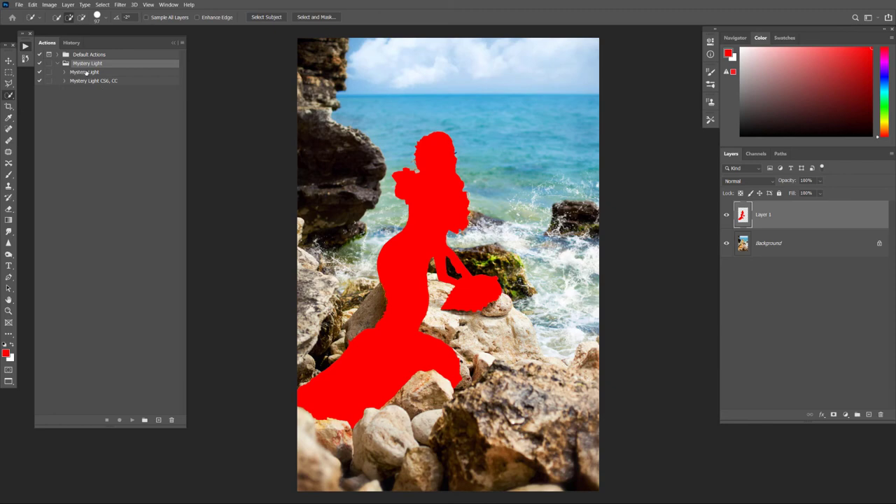
{"action": "left_click", "coordinate": [85, 73]}
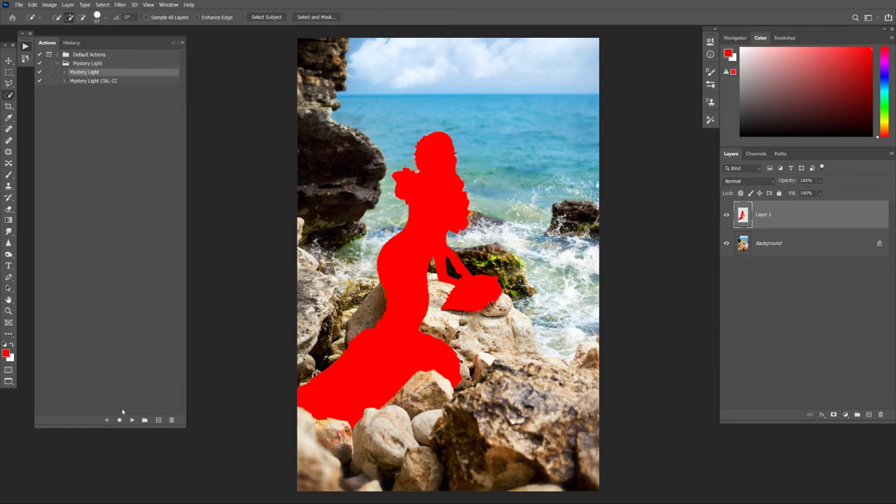
{"action": "left_click", "coordinate": [130, 420]}
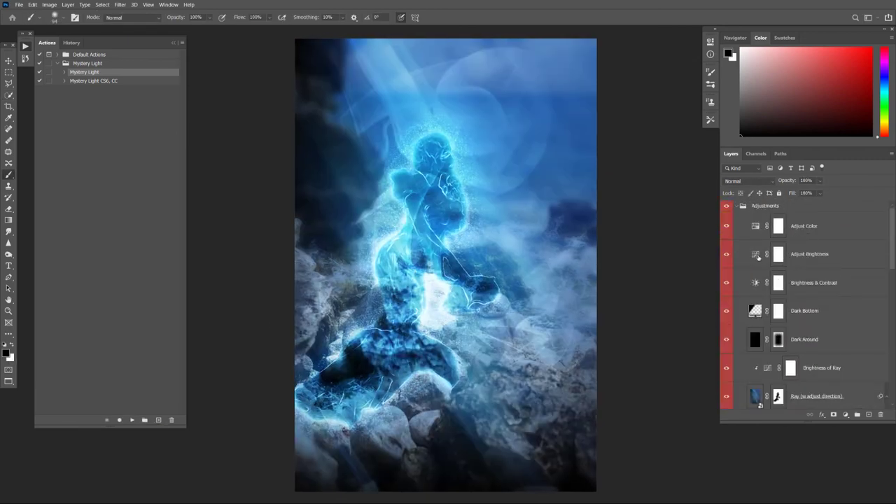
Fine-tune the Adjust Brightness curve, darkening then re-brightening the mermaid composite
{"action": "double_click", "coordinate": [757, 256]}
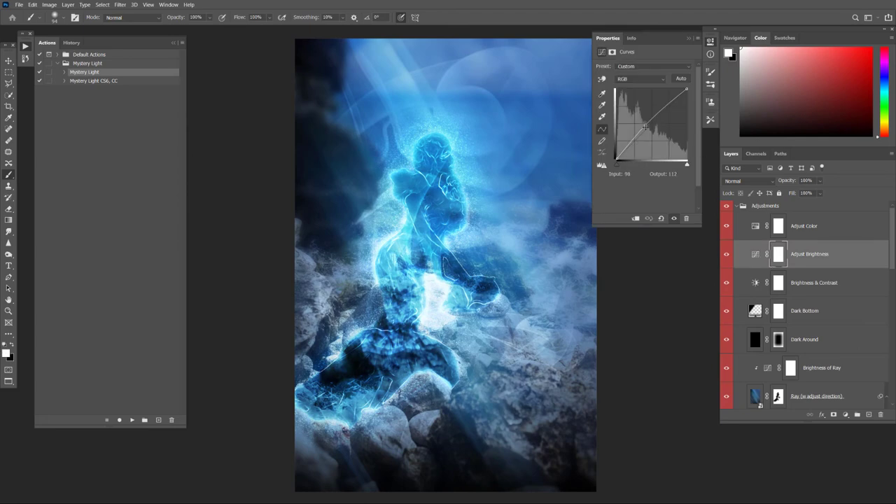
{"action": "left_click_drag", "start_coordinate": [646, 124], "coordinate": [650, 132]}
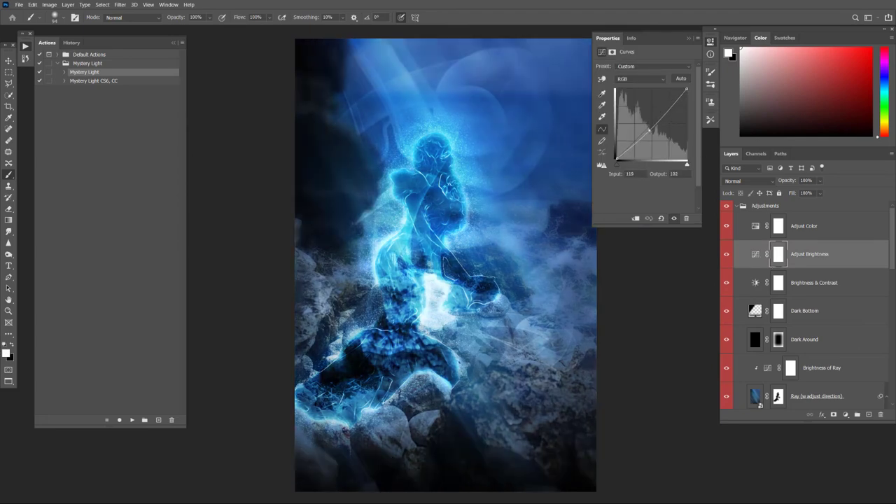
{"action": "left_click_drag", "start_coordinate": [649, 134], "coordinate": [648, 131]}
Nudge the Adjust Color hue slightly to keep the glow blue, then collapse Adjustments
{"action": "left_click", "coordinate": [754, 225]}
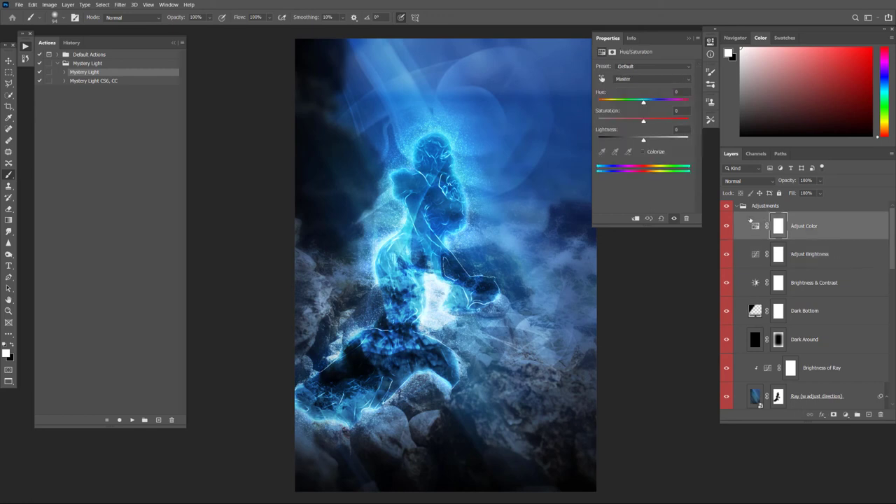
{"action": "mouse_move", "coordinate": [645, 103]}
{"action": "left_mouse_down"}
{"action": "mouse_move", "coordinate": [598, 103]}
{"action": "mouse_move", "coordinate": [678, 104]}
{"action": "mouse_move", "coordinate": [643, 103]}
{"action": "left_mouse_up"}
{"action": "left_click", "coordinate": [608, 38]}
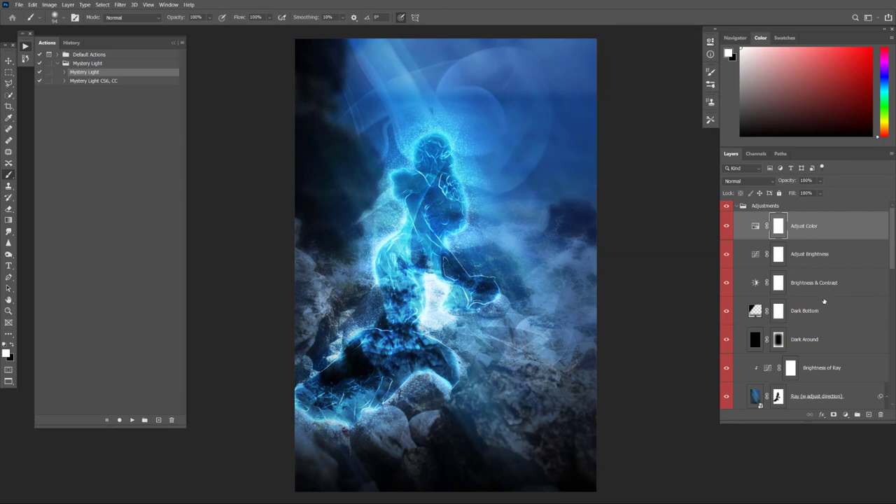
{"action": "left_click", "coordinate": [737, 207]}
Swap foreground/background colours and target the Reveal Outline subject mask
{"action": "key", "text": "x"}
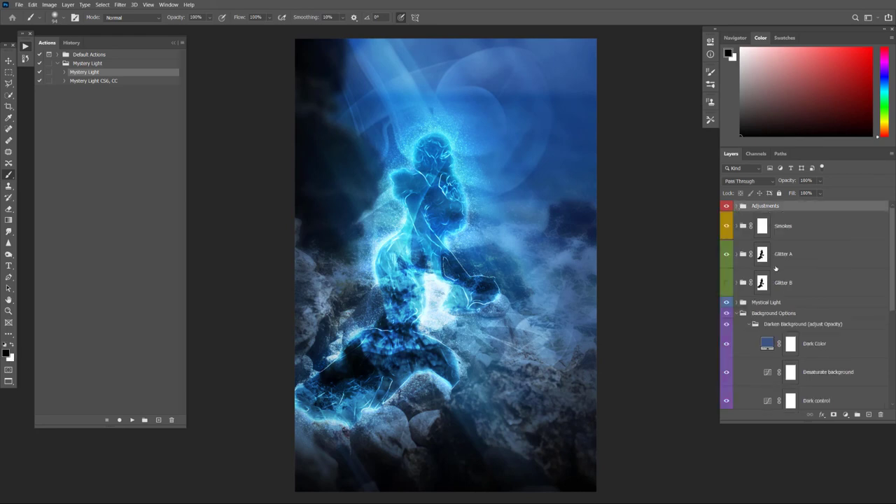
{"action": "scroll", "coordinate": [775, 268], "scroll_direction": "down", "scroll_amount": 2}
{"action": "scroll", "coordinate": [776, 268], "scroll_direction": "down", "scroll_amount": 2}
{"action": "scroll", "coordinate": [775, 268], "scroll_direction": "down", "scroll_amount": 2}
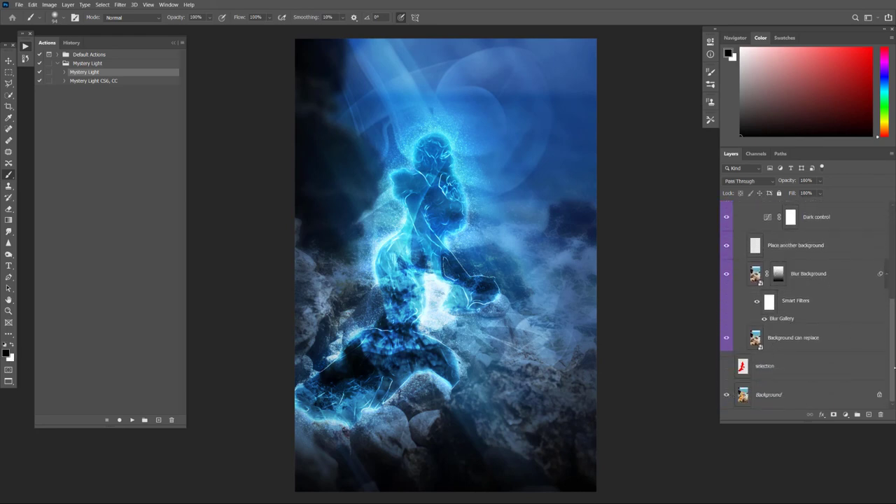
{"action": "left_click_drag", "start_coordinate": [894, 366], "coordinate": [893, 255]}
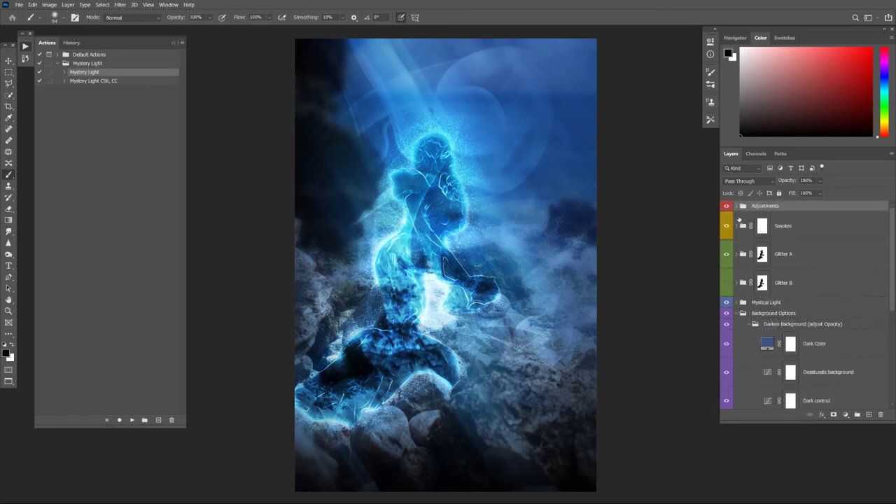
{"action": "left_click", "coordinate": [737, 207]}
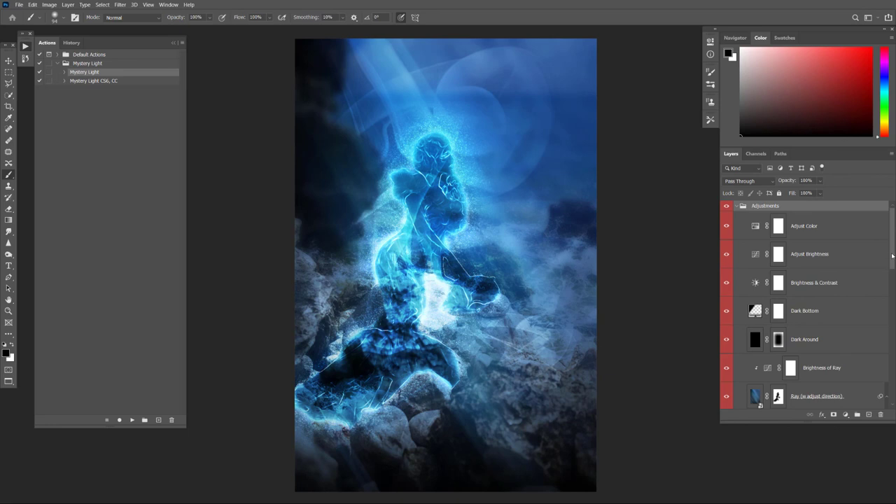
{"action": "scroll", "coordinate": [861, 312], "scroll_direction": "down", "scroll_amount": 5}
{"action": "scroll", "coordinate": [861, 312], "scroll_direction": "down", "scroll_amount": 2}
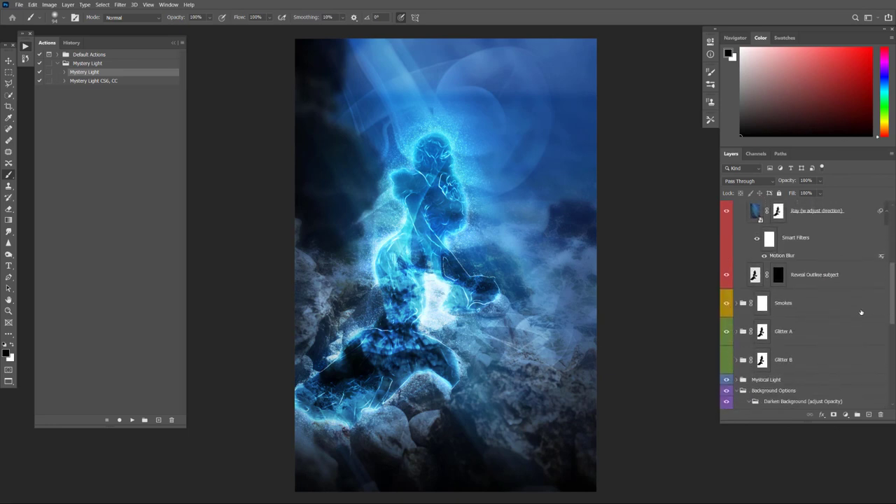
{"action": "left_click", "coordinate": [777, 277]}
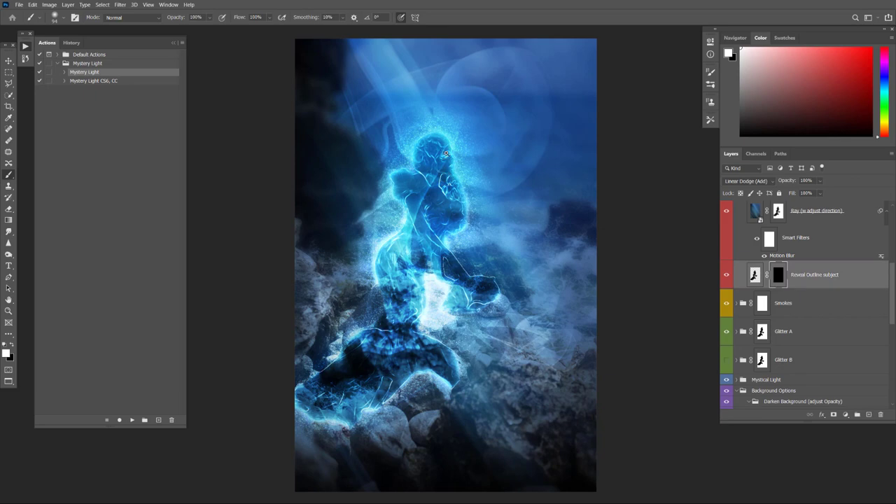
{"action": "scroll", "coordinate": [446, 154], "scroll_direction": "up", "scroll_amount": 3}
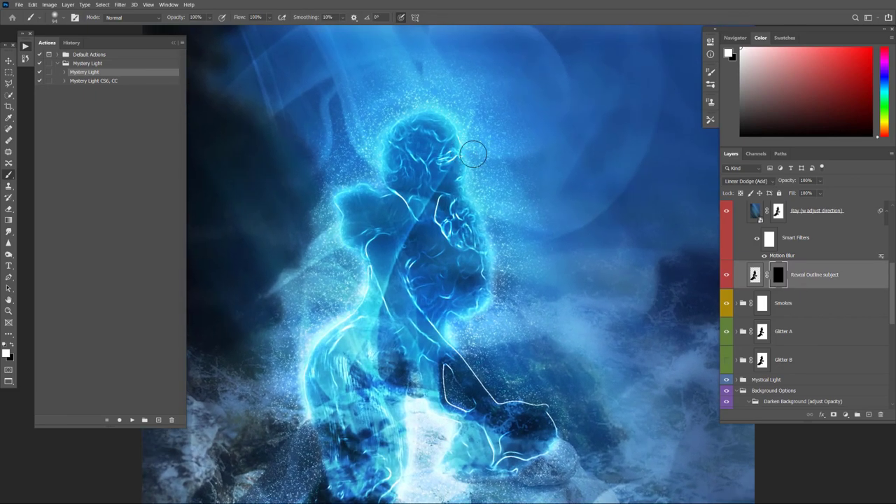
Paint white on the mask at 11% then 68% flow over face, hair and left shoulder
{"action": "left_click", "coordinate": [270, 18]}
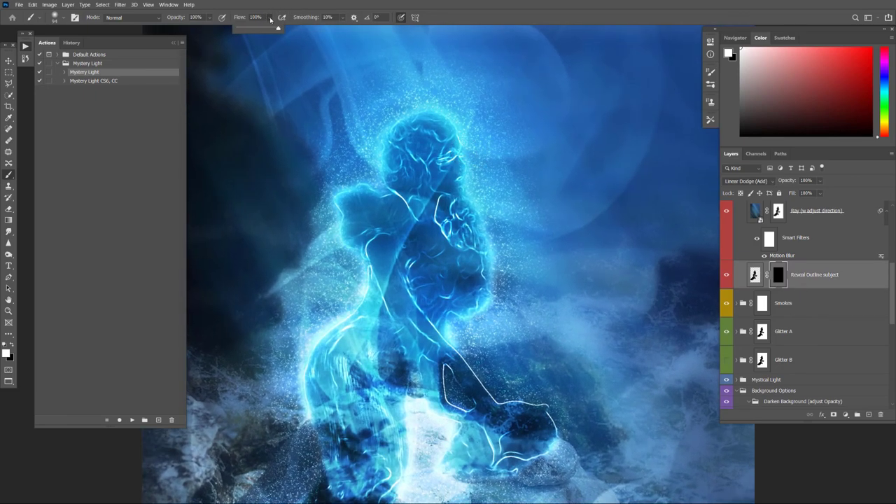
{"action": "left_click_drag", "start_coordinate": [251, 31], "coordinate": [243, 30]}
{"action": "left_click", "coordinate": [443, 140]}
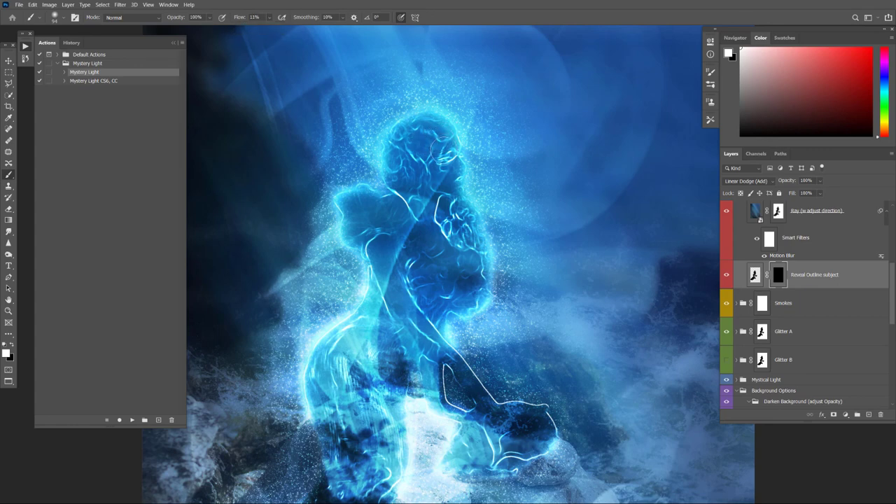
{"action": "mouse_move", "coordinate": [441, 149]}
{"action": "left_mouse_down"}
{"action": "mouse_move", "coordinate": [446, 177]}
{"action": "mouse_move", "coordinate": [430, 177]}
{"action": "mouse_move", "coordinate": [420, 140]}
{"action": "mouse_move", "coordinate": [419, 157]}
{"action": "left_mouse_up"}
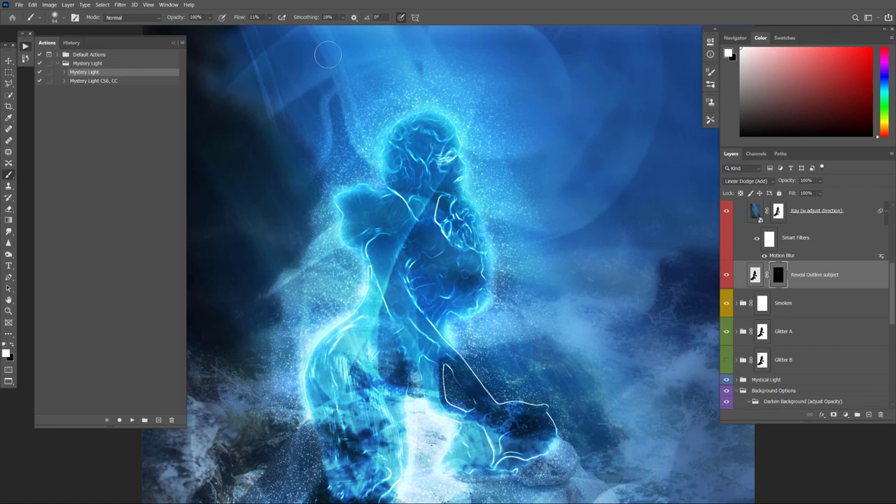
{"action": "left_click", "coordinate": [269, 18]}
{"action": "mouse_move", "coordinate": [465, 161]}
{"action": "left_mouse_down"}
{"action": "mouse_move", "coordinate": [448, 164]}
{"action": "mouse_move", "coordinate": [434, 140]}
{"action": "mouse_move", "coordinate": [390, 148]}
{"action": "mouse_move", "coordinate": [396, 165]}
{"action": "mouse_move", "coordinate": [462, 200]}
{"action": "mouse_move", "coordinate": [455, 193]}
{"action": "left_mouse_up"}
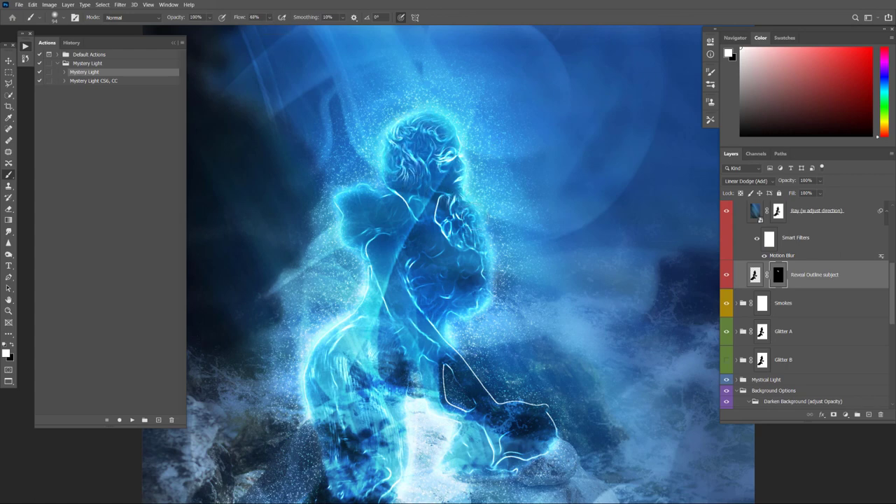
{"action": "mouse_move", "coordinate": [350, 193]}
{"action": "left_mouse_down"}
{"action": "mouse_move", "coordinate": [353, 235]}
{"action": "mouse_move", "coordinate": [377, 213]}
{"action": "left_mouse_up"}
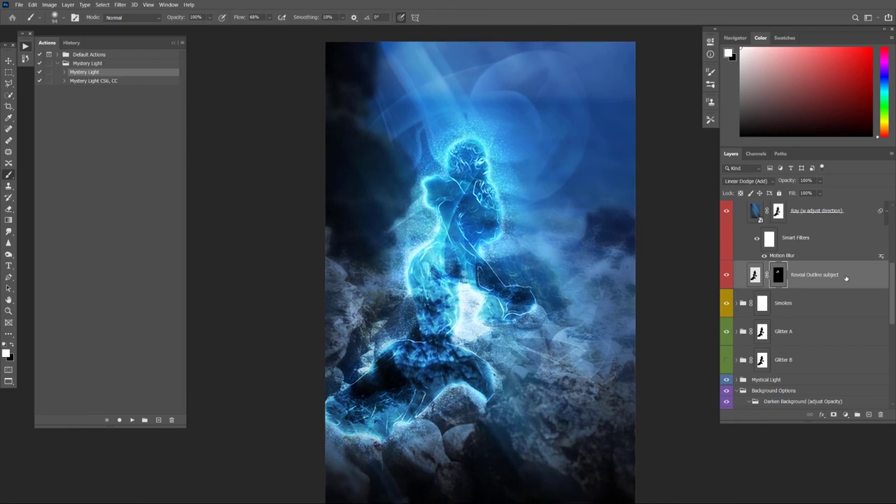
Compare the glowing mermaid with the original photo, then view it full screen
{"action": "scroll", "coordinate": [846, 278], "scroll_direction": "down", "scroll_amount": 3}
{"action": "scroll", "coordinate": [844, 278], "scroll_direction": "down", "scroll_amount": 3}
{"action": "scroll", "coordinate": [842, 280], "scroll_direction": "down", "scroll_amount": 3}
{"action": "scroll", "coordinate": [840, 281], "scroll_direction": "down", "scroll_amount": 2}
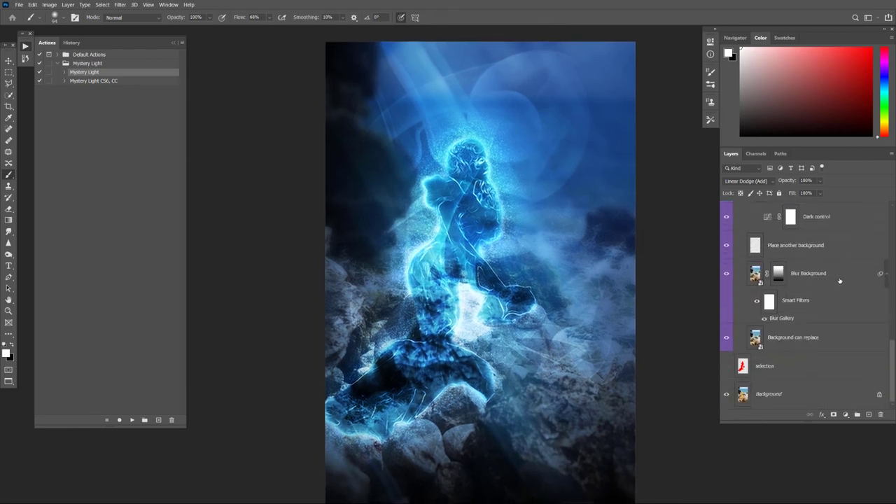
{"action": "left_click", "coordinate": [728, 395]}
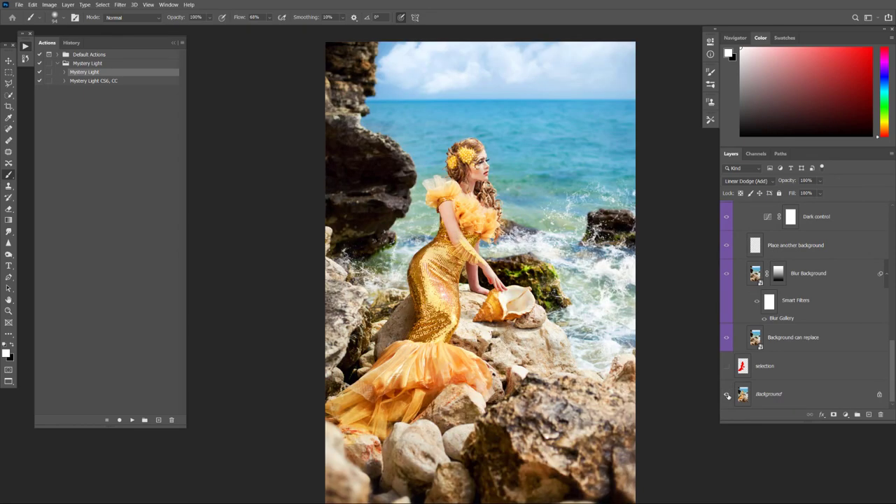
{"action": "left_click", "coordinate": [727, 395]}
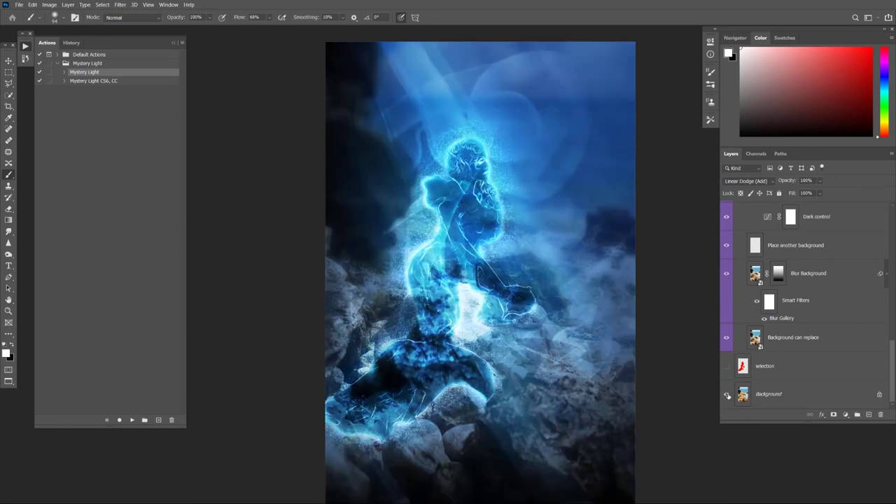
{"action": "key", "text": "f"}
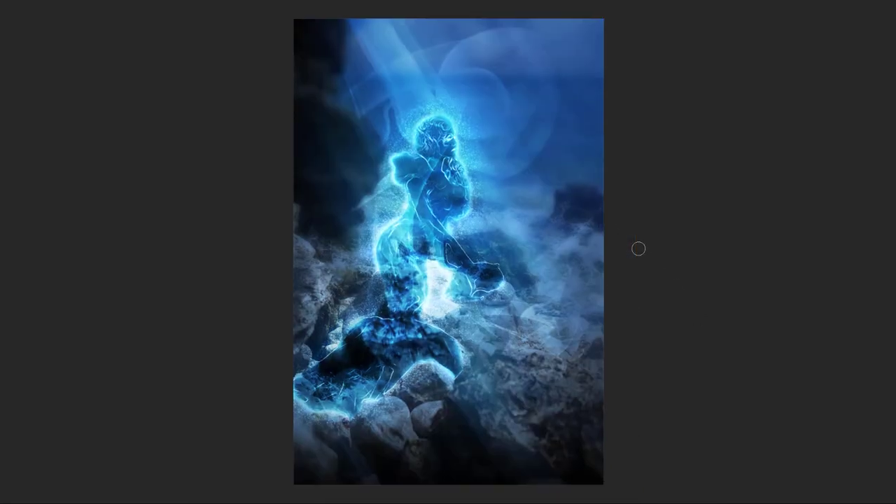